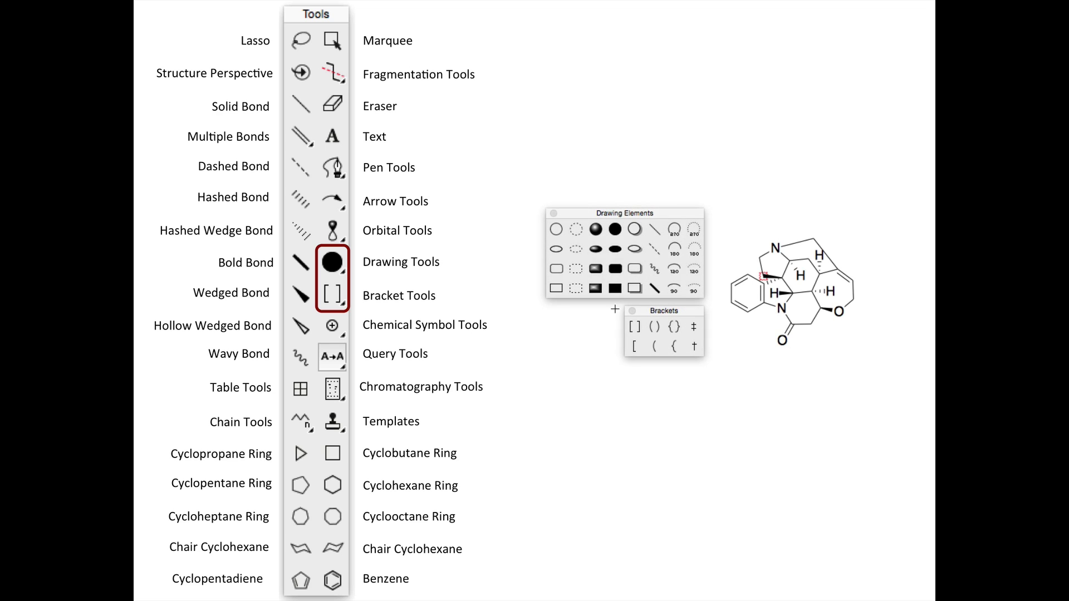
- Draw a shadowed rounded box framing the polycyclic molecule
click(635, 269)
drag(716, 227, 880, 365)
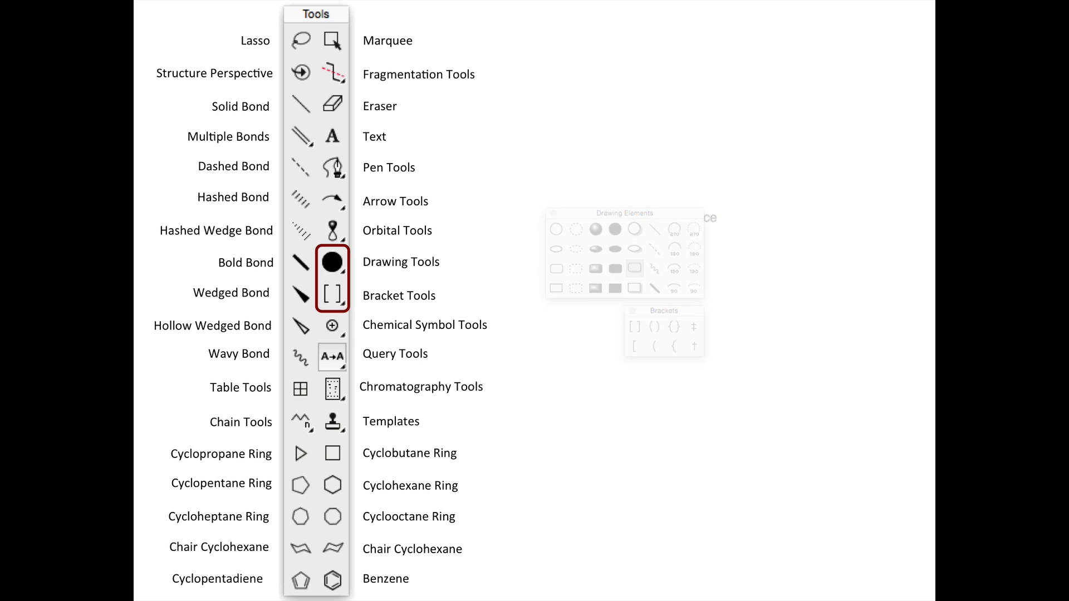
- Turn the hydroxyl OH into O− with the minus charge, then browse the Templates menu
click(686, 326)
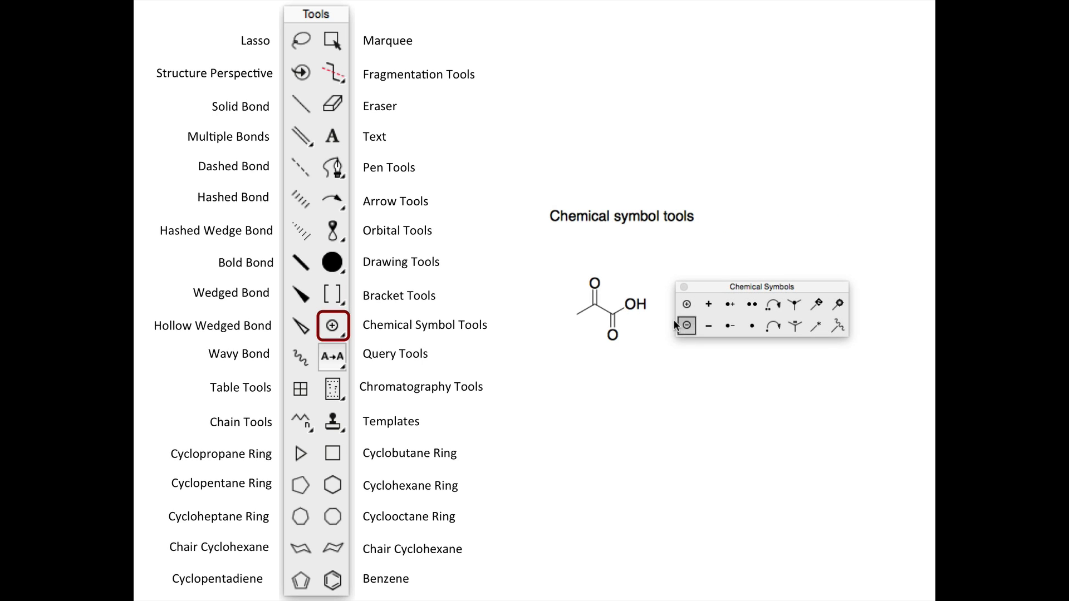
click(631, 304)
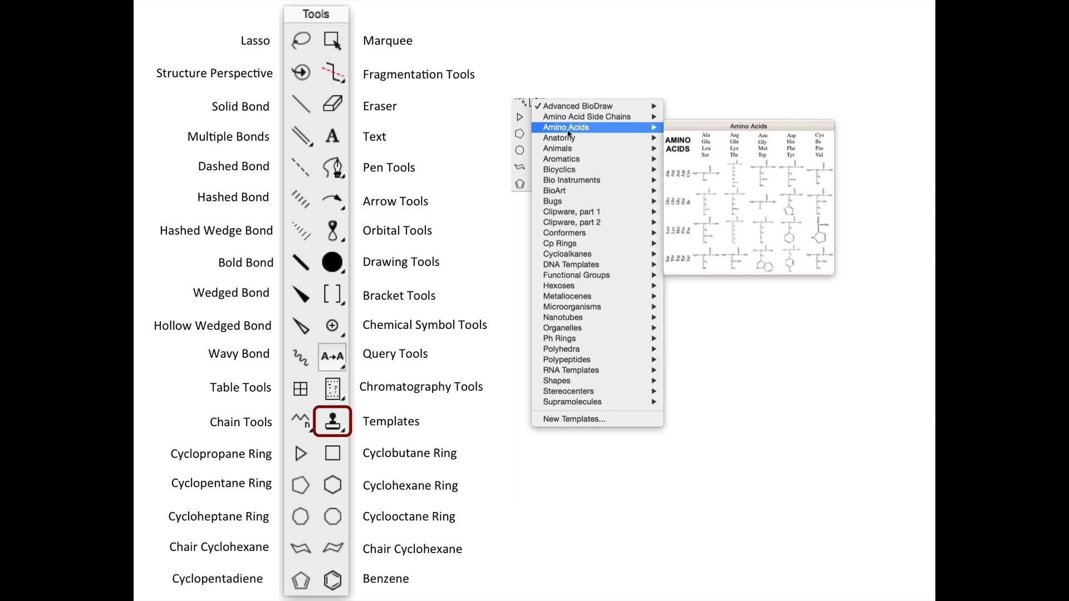
mouse_move(568, 171)
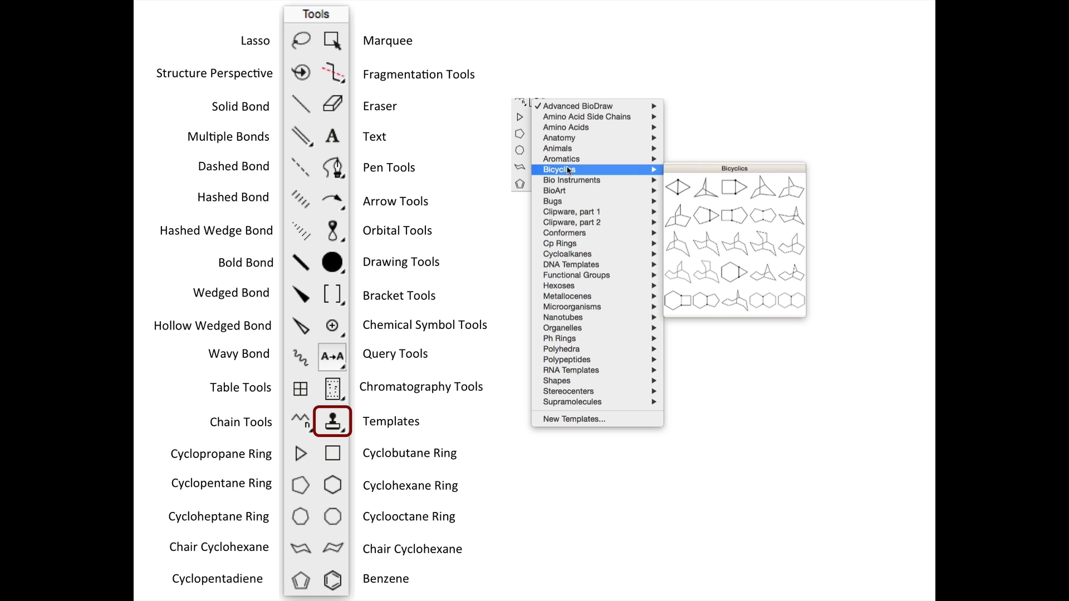
mouse_move(570, 238)
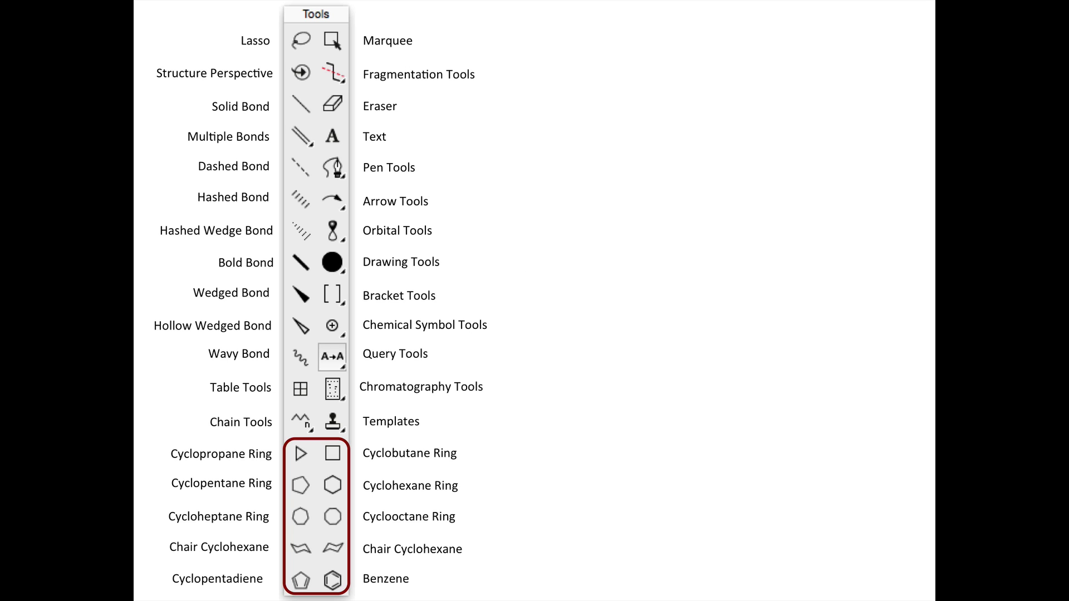
- Place two fused hexagons, two fused chair cyclohexanes and a spiro pair of cyclopentanes
click(565, 279)
click(584, 280)
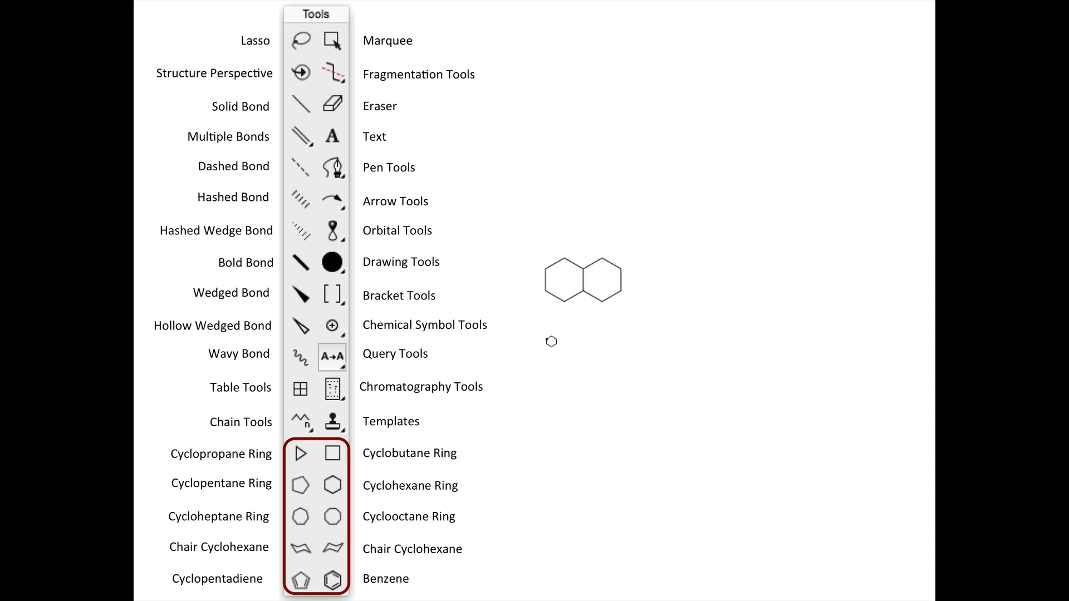
click(691, 289)
click(712, 289)
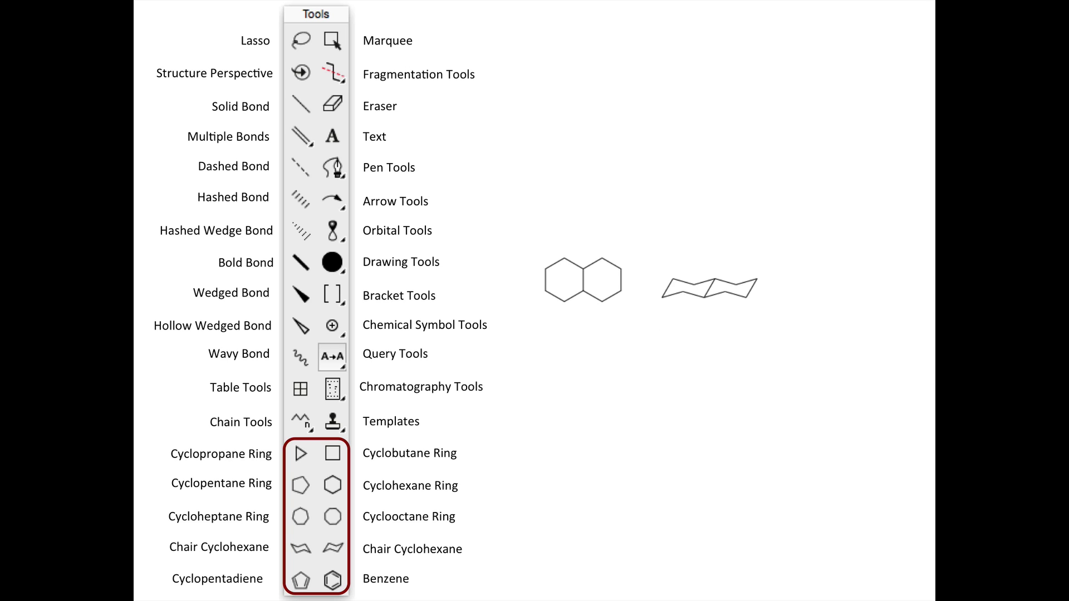
click(844, 293)
click(860, 294)
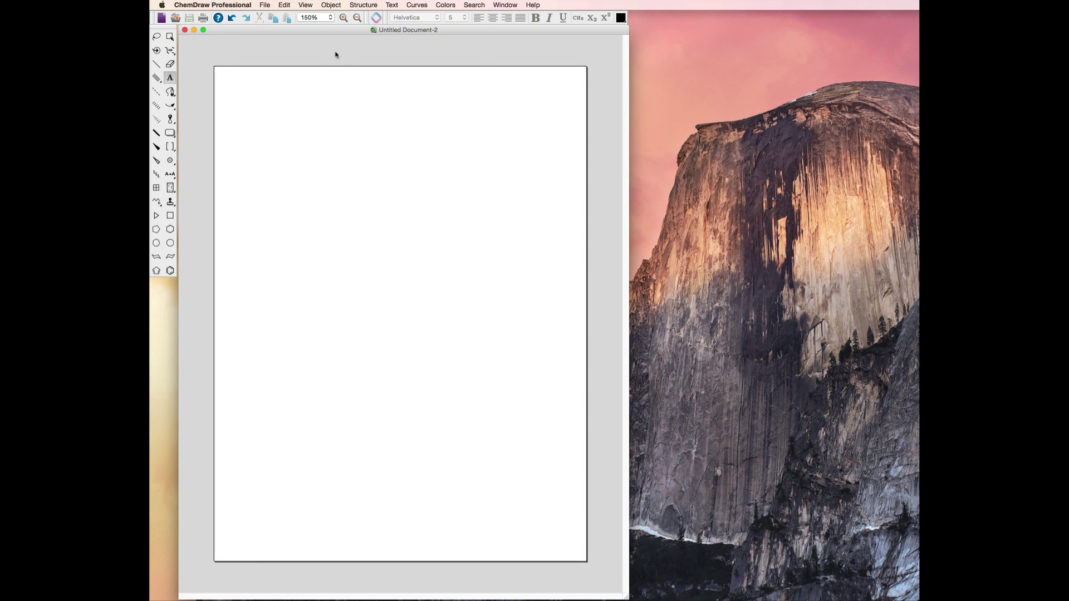
- Draw a benzene ring at the page's top-left and label its top atom N
click(170, 271)
click(270, 120)
click(171, 78)
click(271, 100)
text(N)
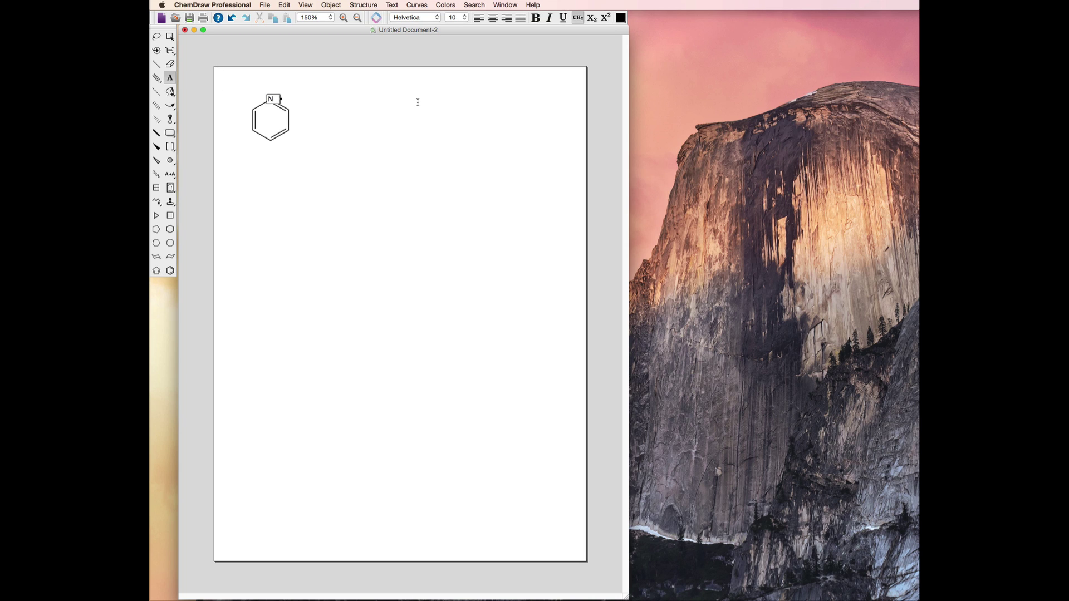
key(Return)
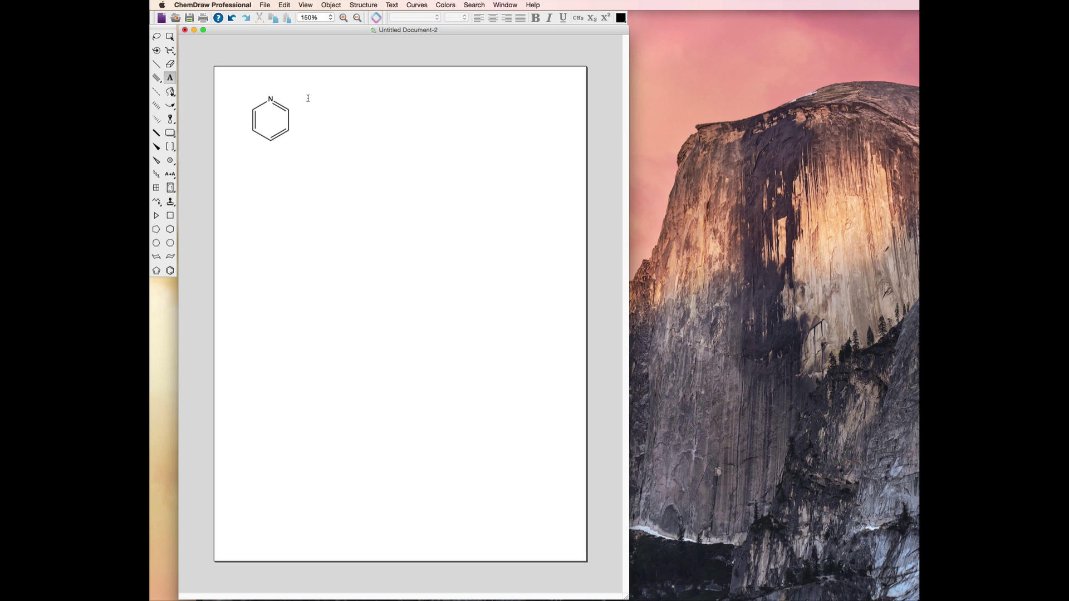
- Open a new page from the ACS Document 1996 stationery
click(267, 5)
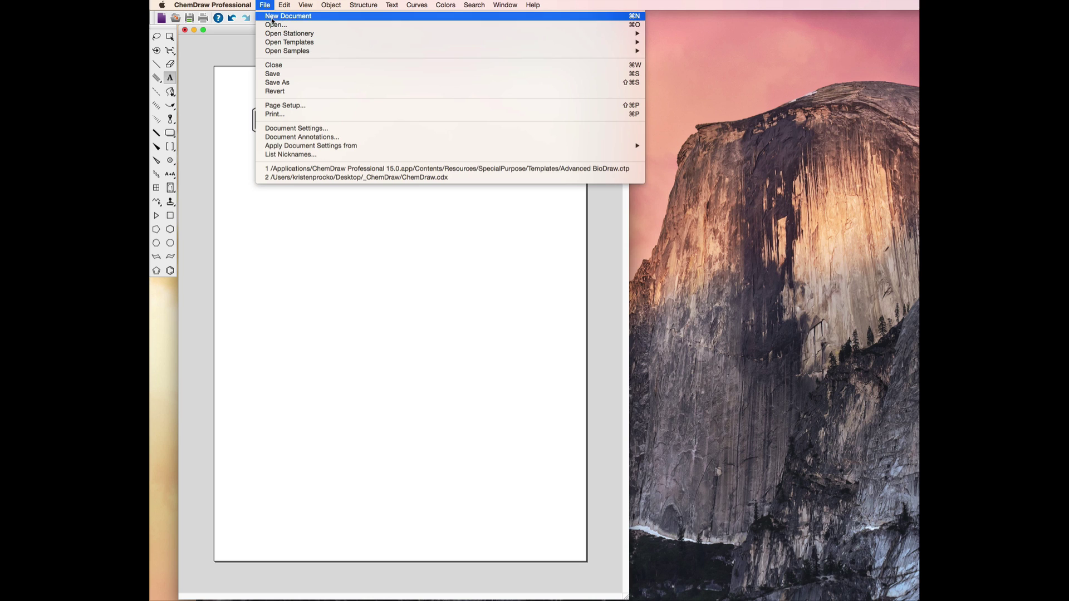
mouse_move(626, 34)
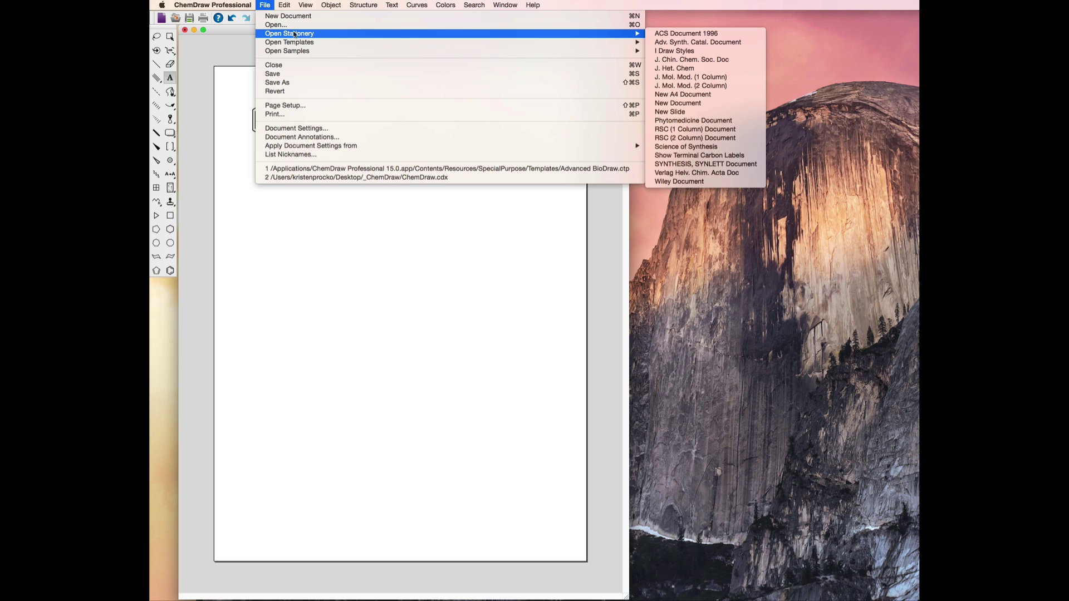
click(667, 33)
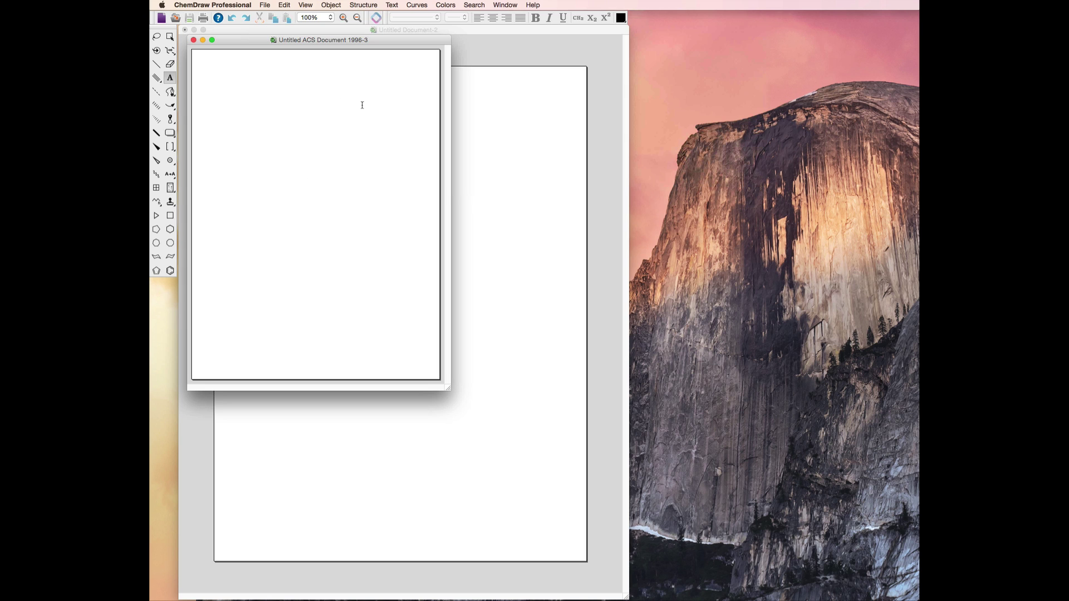
- Apply the ACS Document 1996 settings to the pyridine document
click(534, 185)
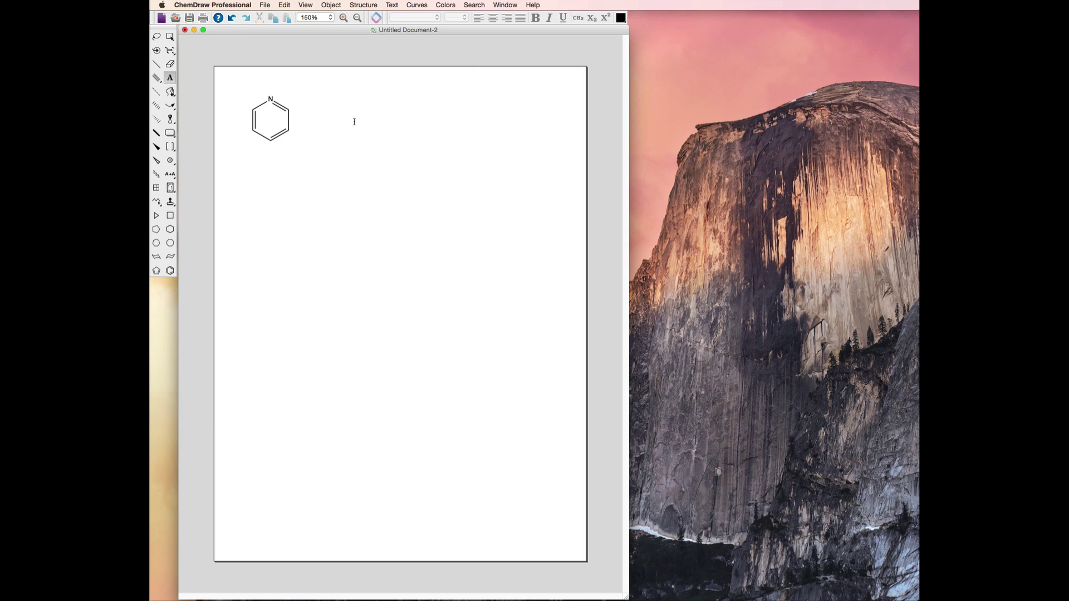
click(264, 5)
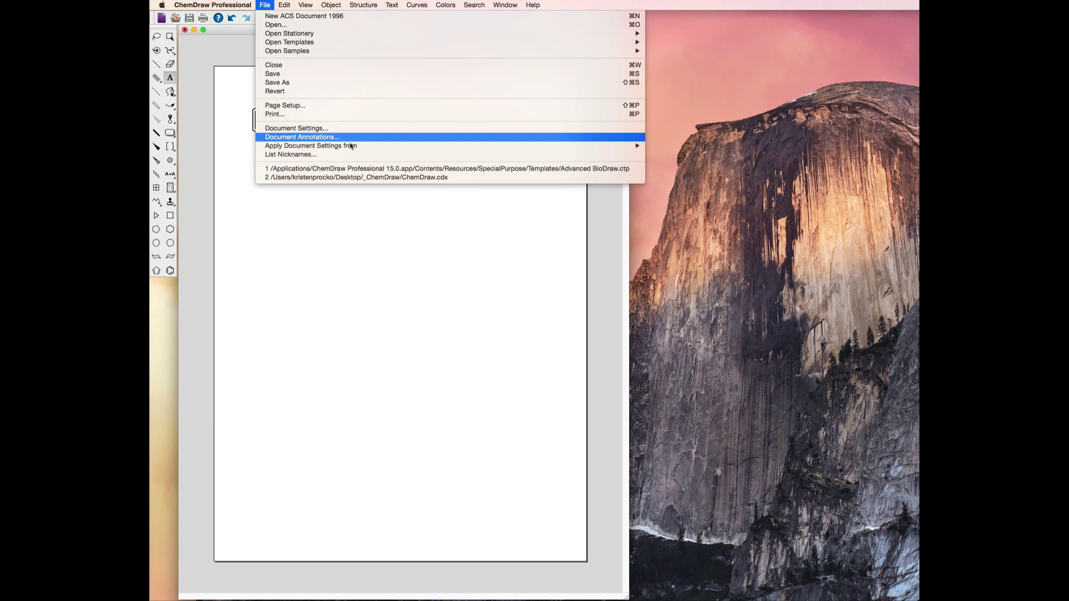
mouse_move(461, 150)
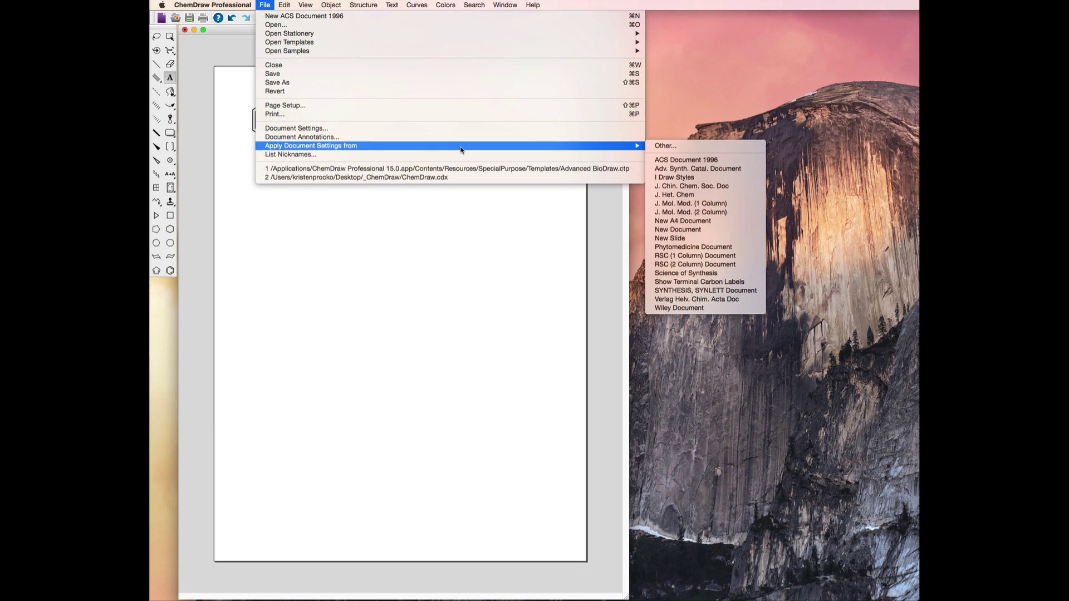
click(664, 161)
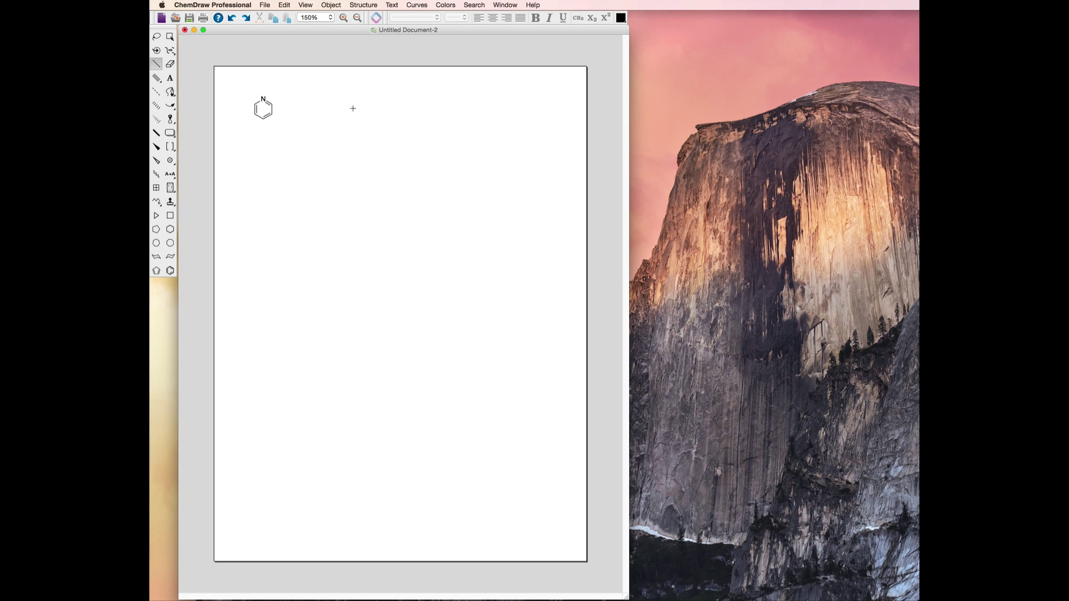
- Draw the alanine skeleton with a C=O double bond right of the pyridine
click(353, 103)
click(353, 103)
click(156, 78)
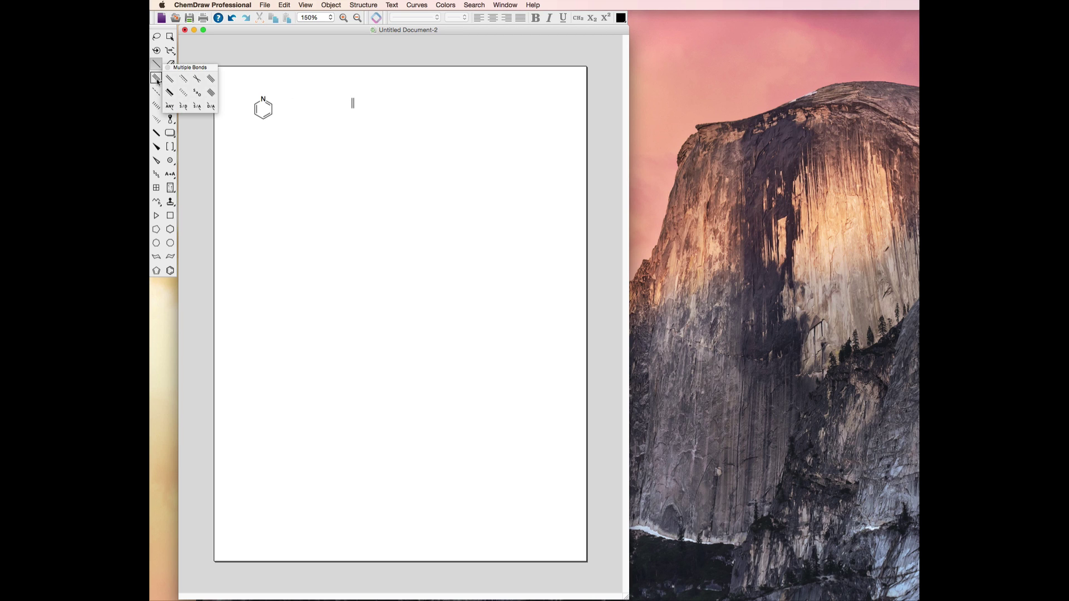
click(211, 79)
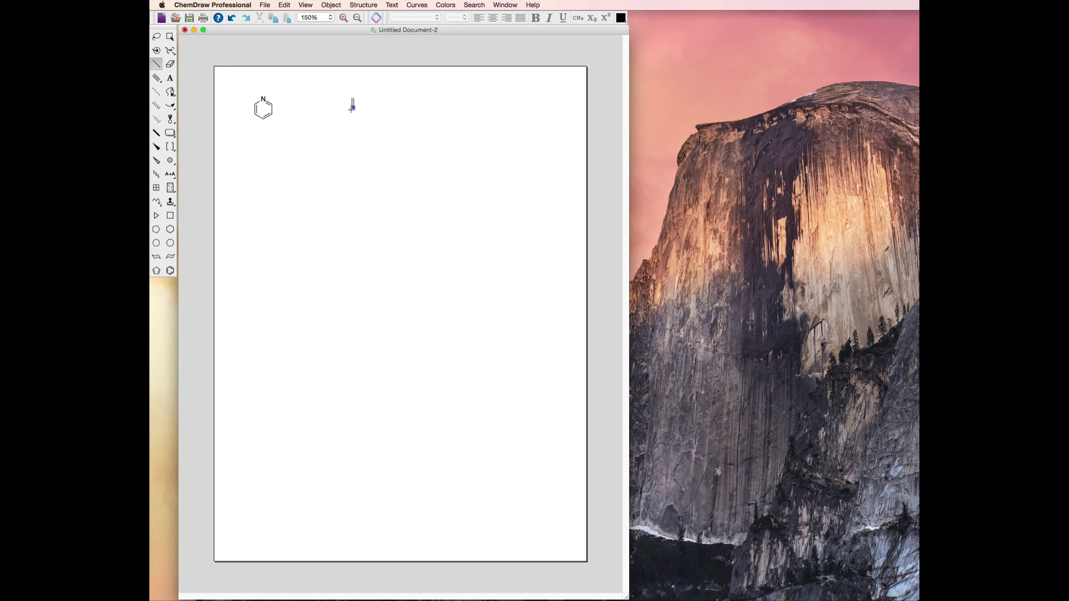
click(352, 108)
click(352, 108)
click(345, 113)
click(344, 113)
click(170, 78)
click(156, 64)
- Label the skeleton's end atoms O, OH and NH2
double_click(352, 99)
text(O)
key(Return)
double_click(360, 113)
text(OH)
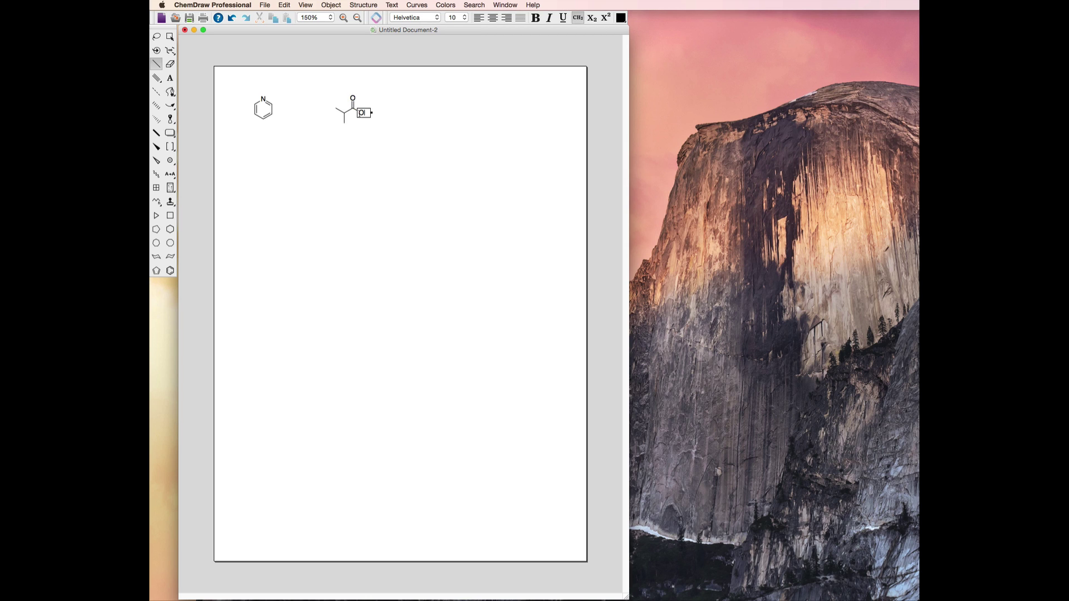
key(Return)
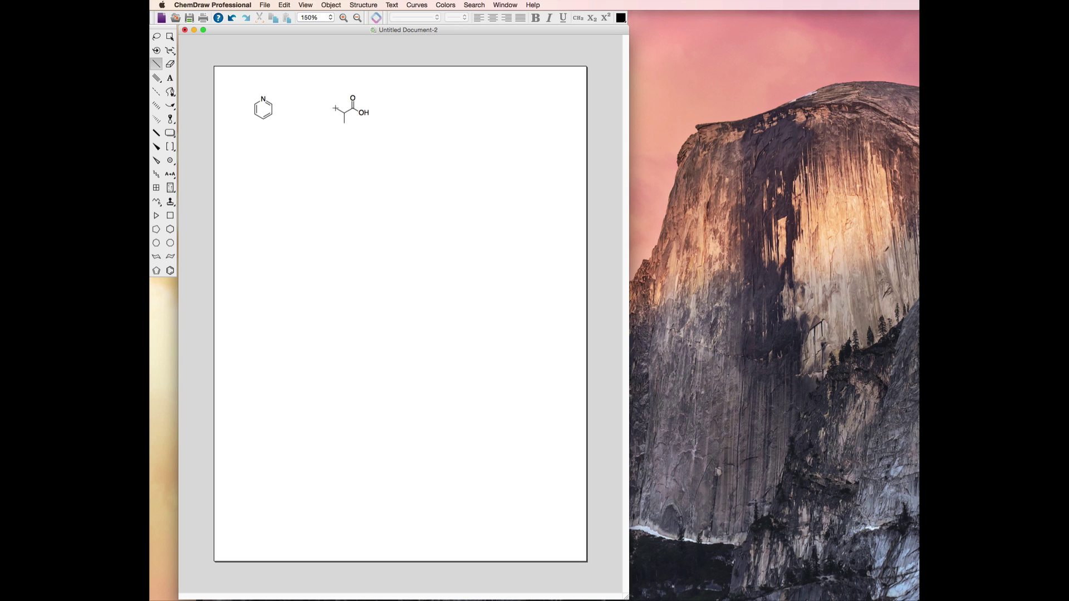
double_click(336, 108)
text(NH2)
key(Return)
- Make the methyl bond hashed and label its carbon CH3
click(157, 119)
click(344, 119)
click(170, 78)
click(341, 120)
text(H3)
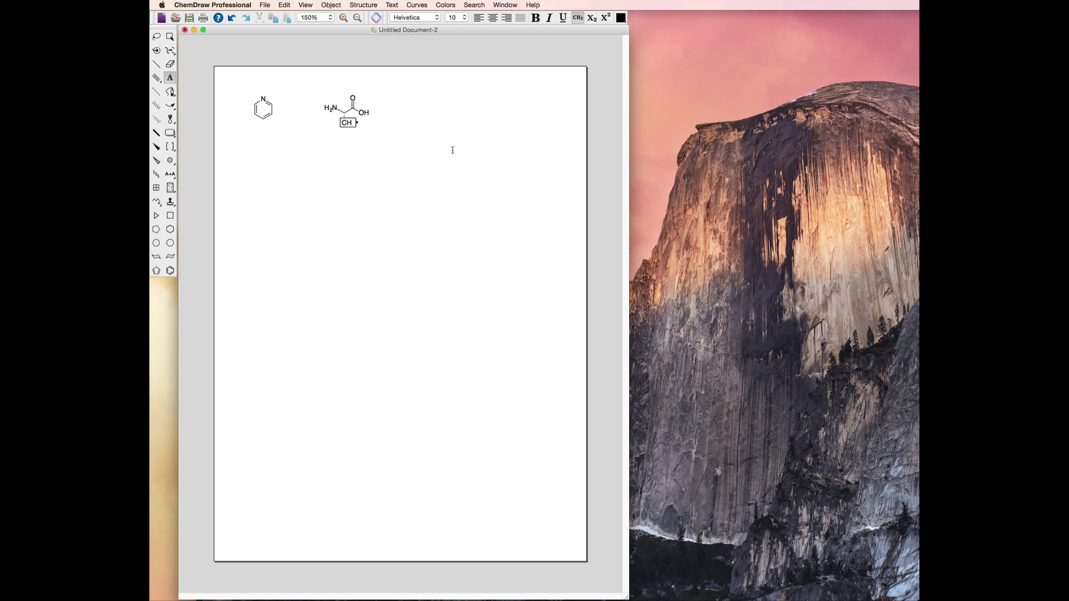
key(Return)
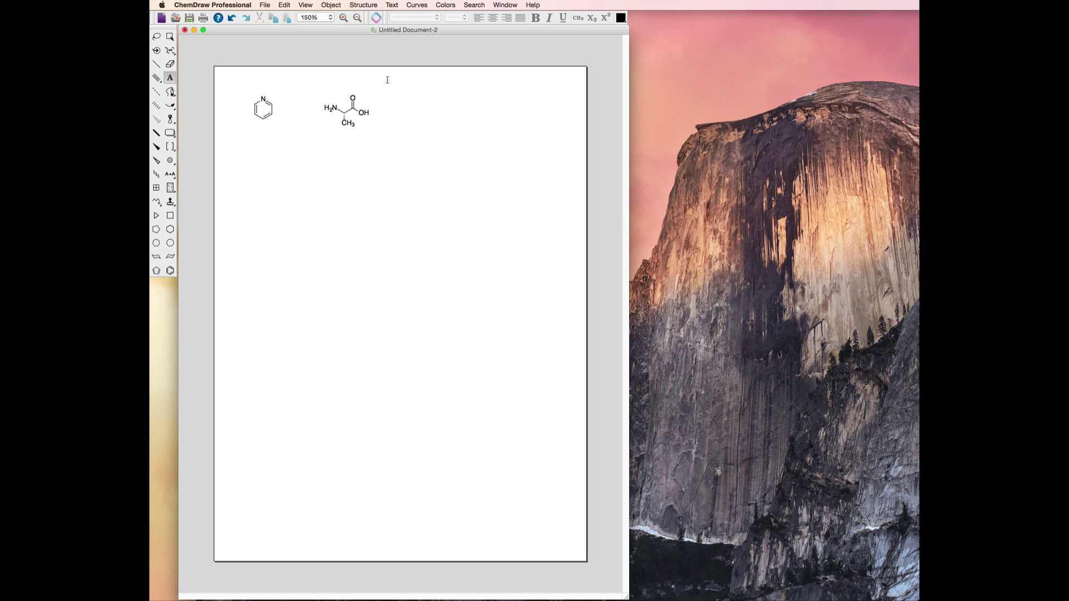
- Insert the structure for 'l-alanine' with Convert Name to Structure
click(370, 6)
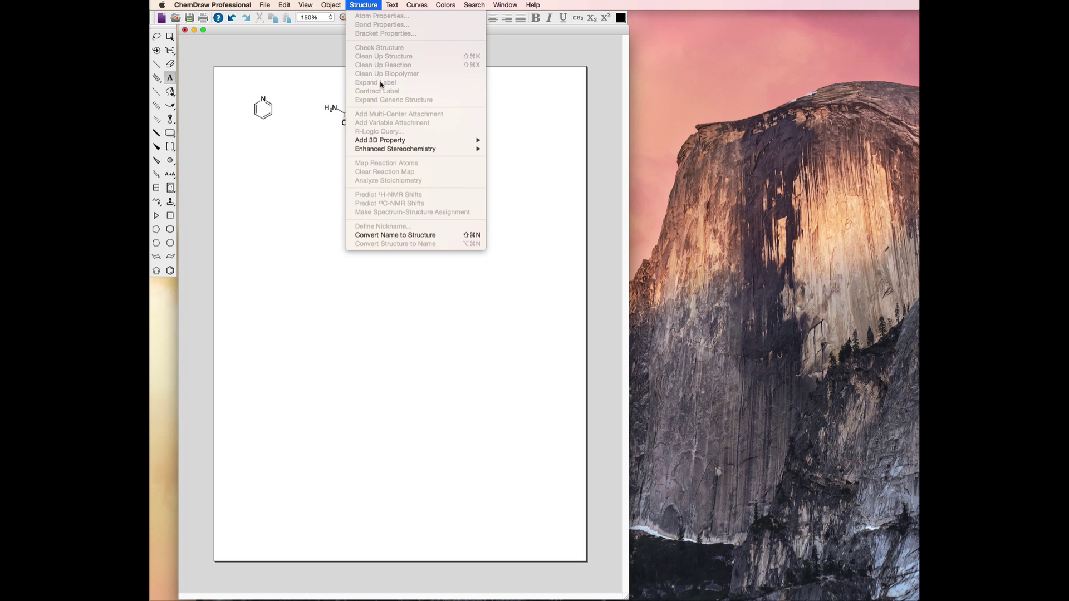
click(390, 236)
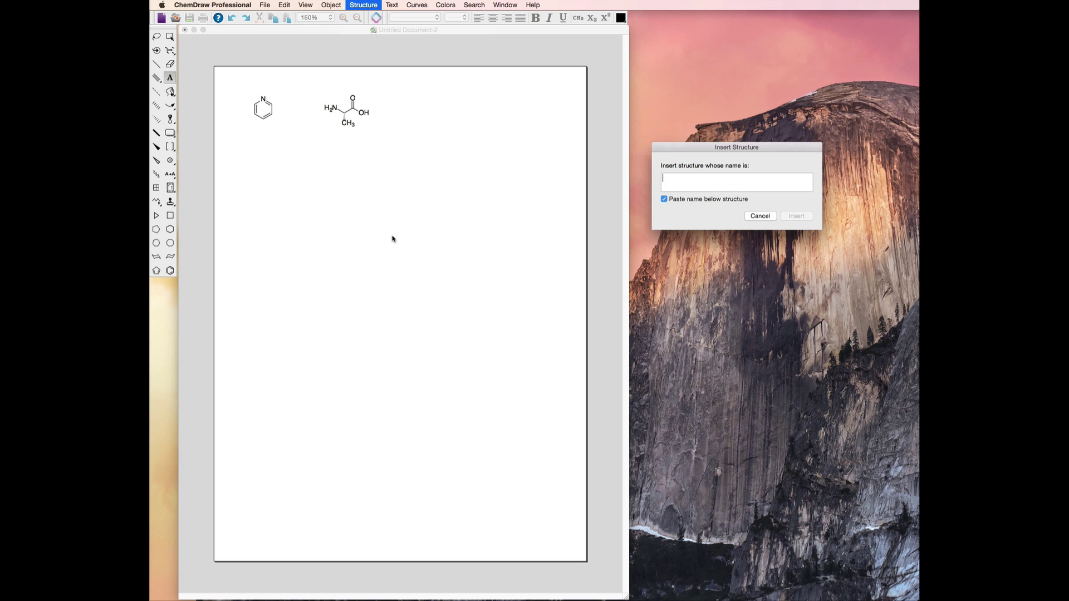
drag(690, 148, 427, 278)
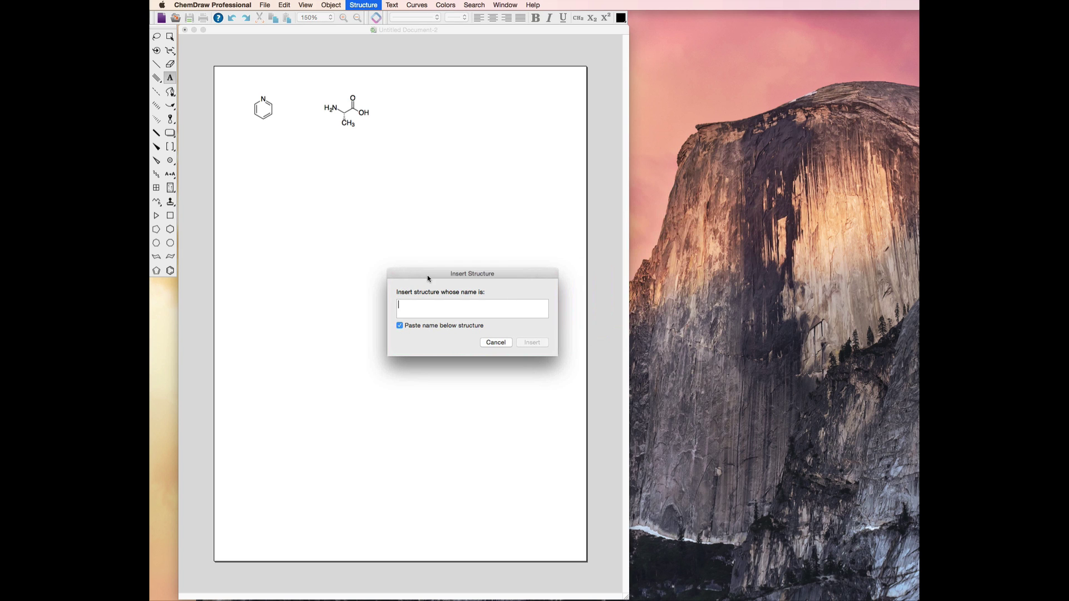
text(l-alanine)
key(Return)
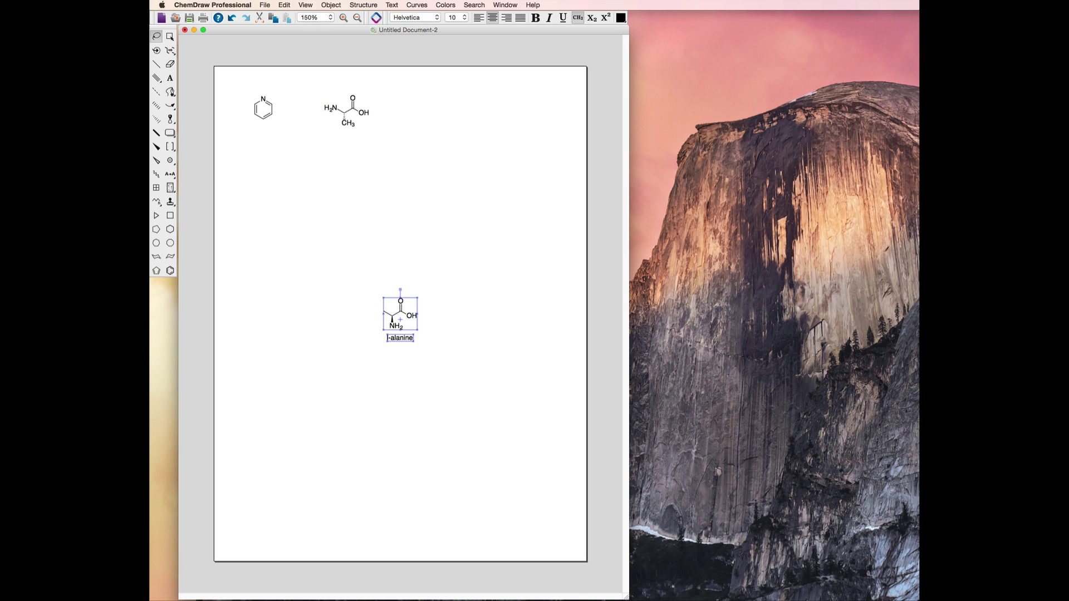
- Move l-alanine up to the top row and delete its name label
drag(415, 329, 437, 124)
click(420, 133)
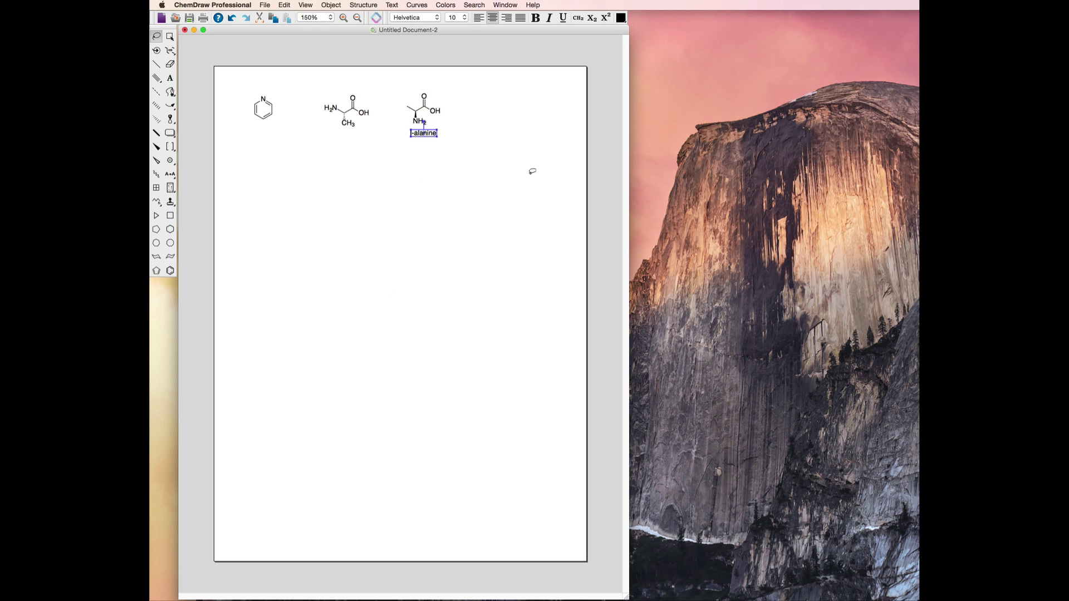
key(Delete)
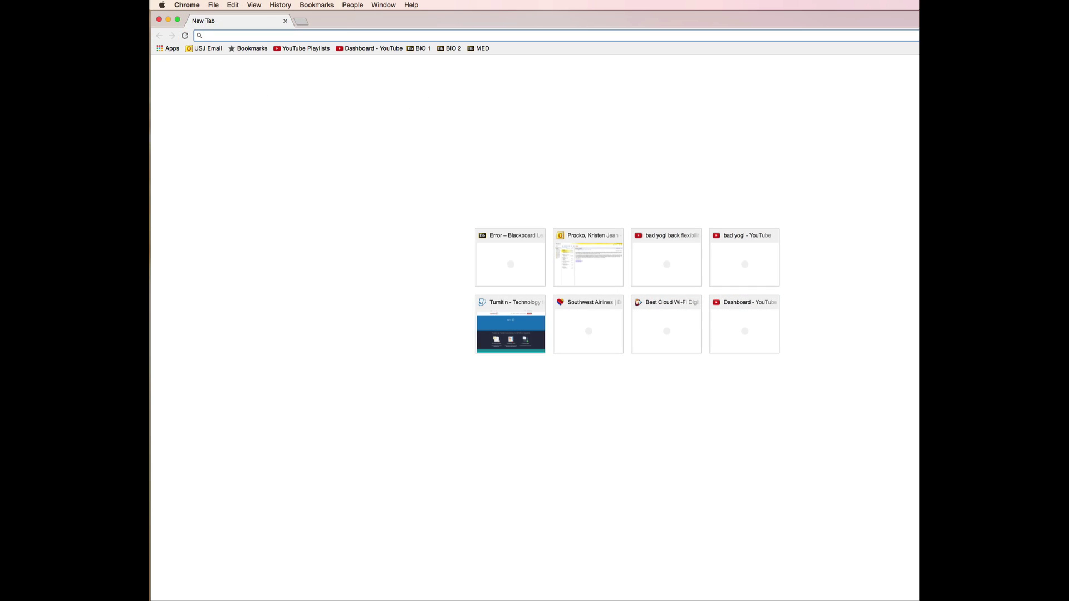
- Search 'vancomycin smiles', select PubChem's Isomeric SMILES string, then close Chrome back to ChemDraw
text(v)
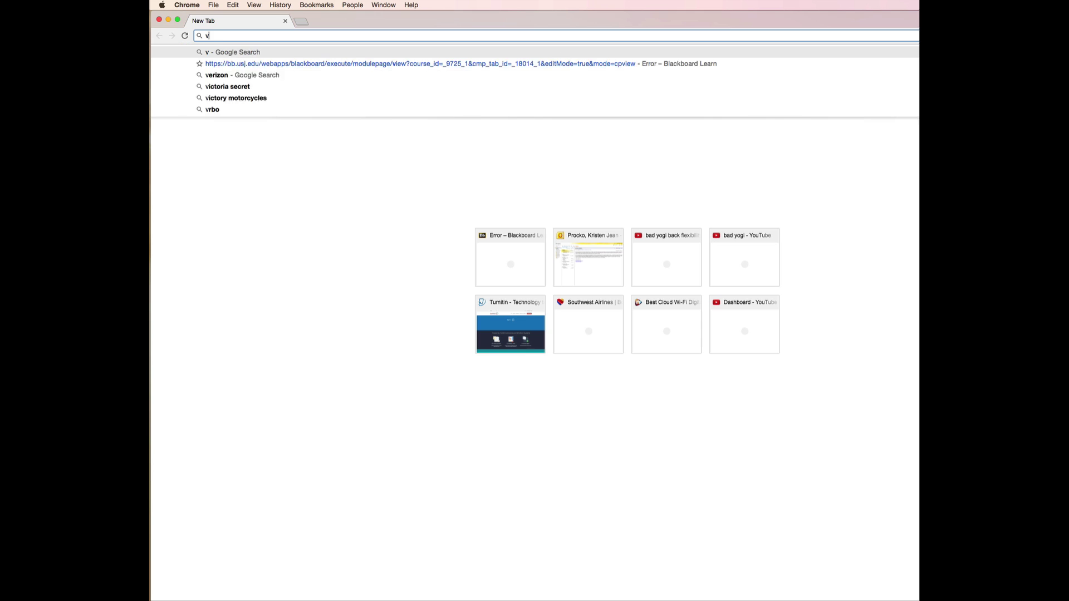
text(ancomycin smiles)
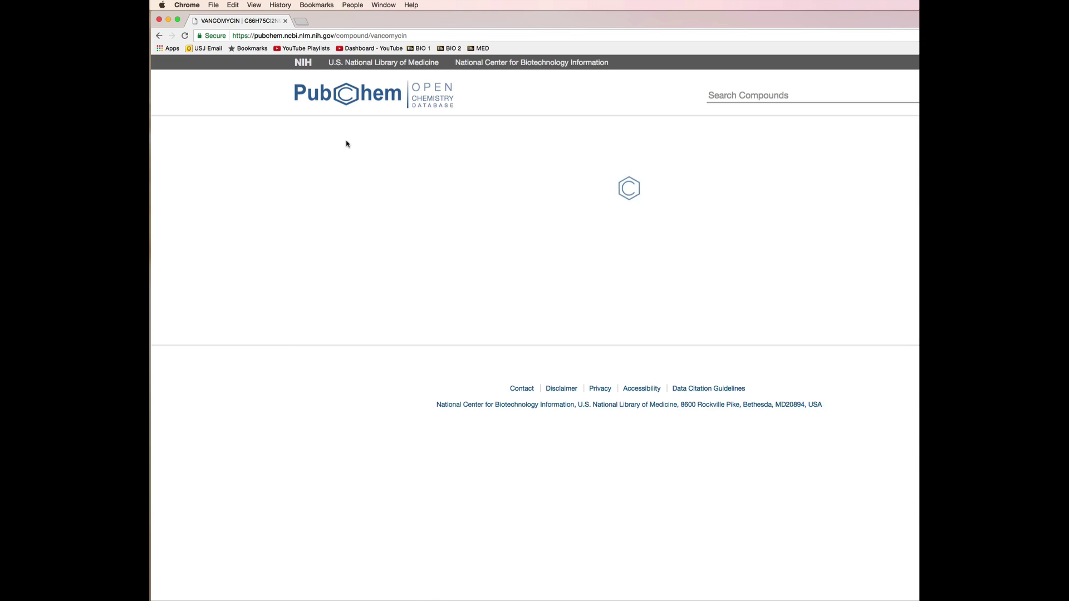
scroll(566, 323, down, 7)
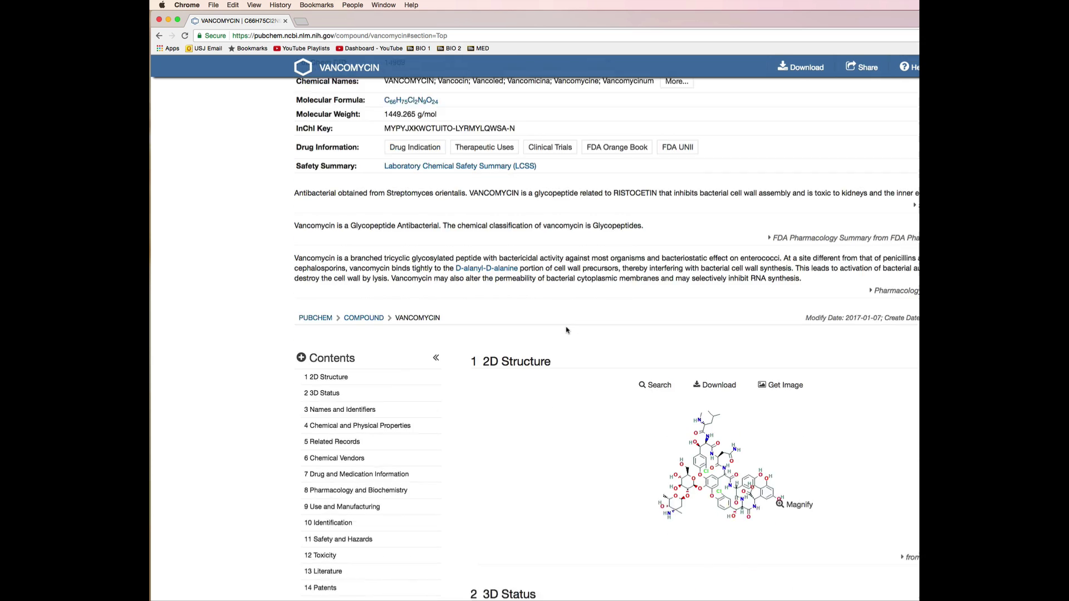
scroll(565, 330, down, 6)
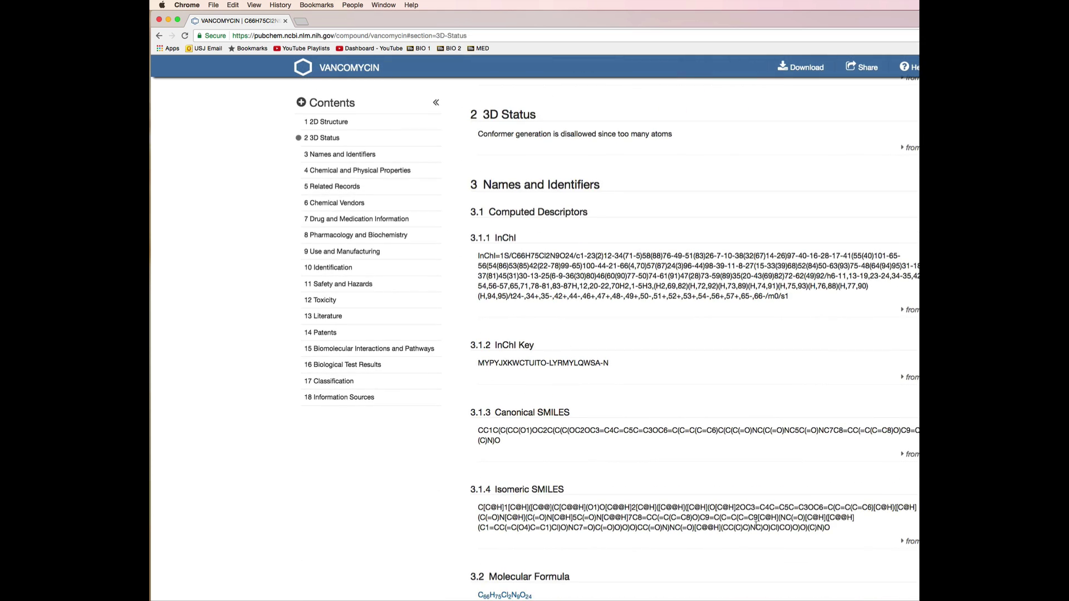
drag(846, 532, 514, 497)
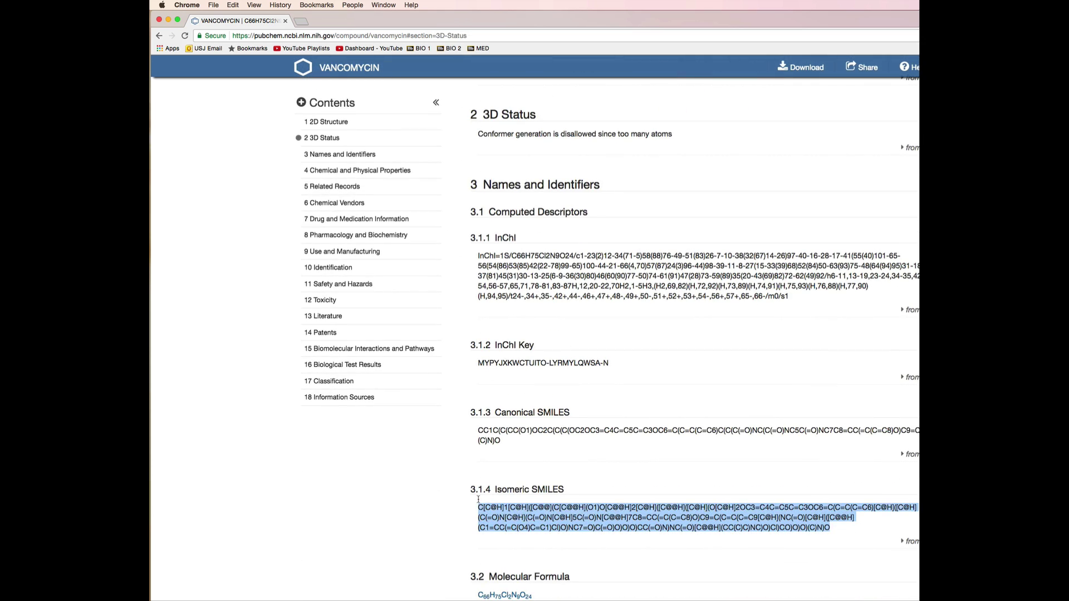
click(160, 22)
click(341, 220)
- Paste the vancomycin SMILES as a structure and move it up and left
click(284, 5)
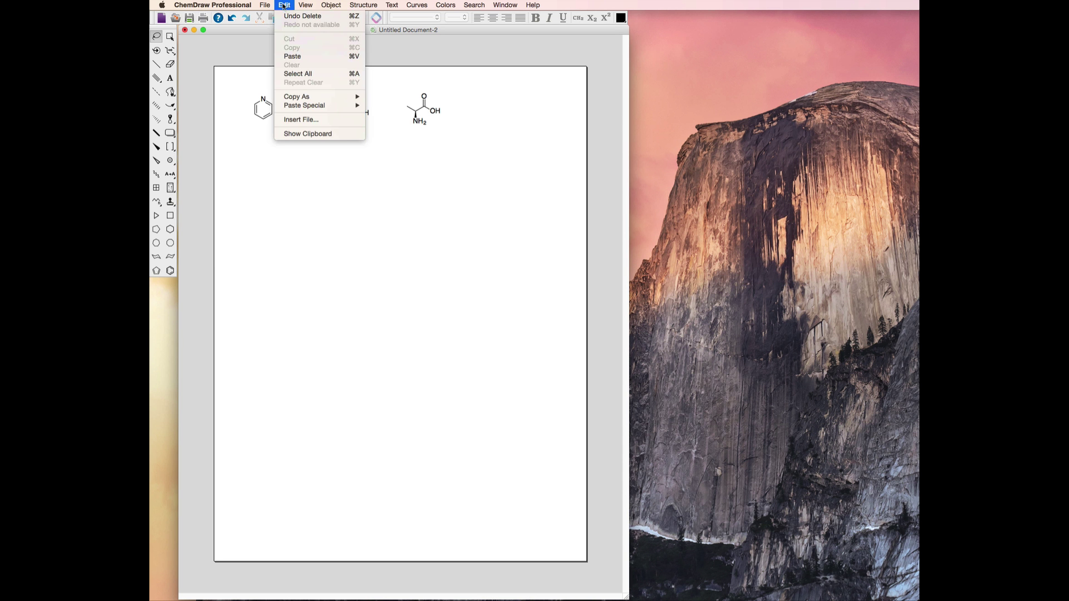
mouse_move(301, 105)
click(429, 109)
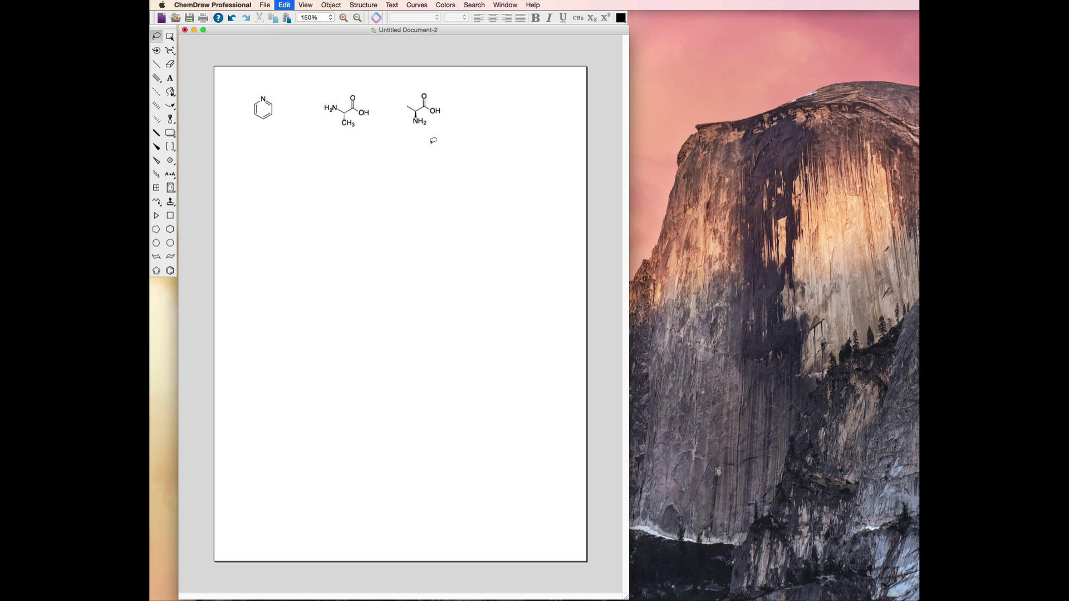
drag(426, 289, 347, 217)
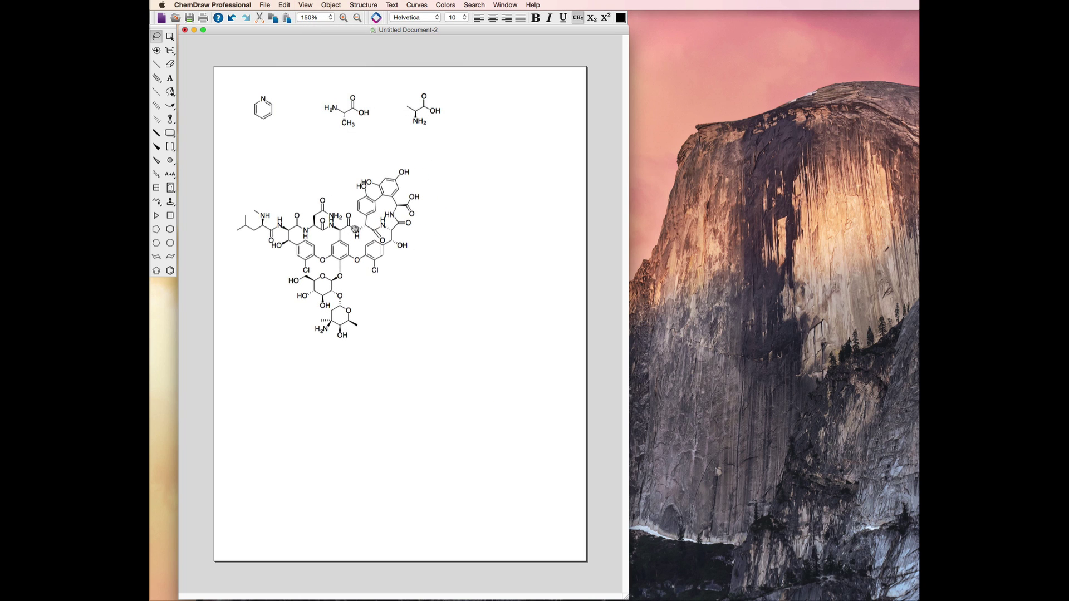
- Reopen the Edit menu and dismiss it without choosing a command
click(284, 5)
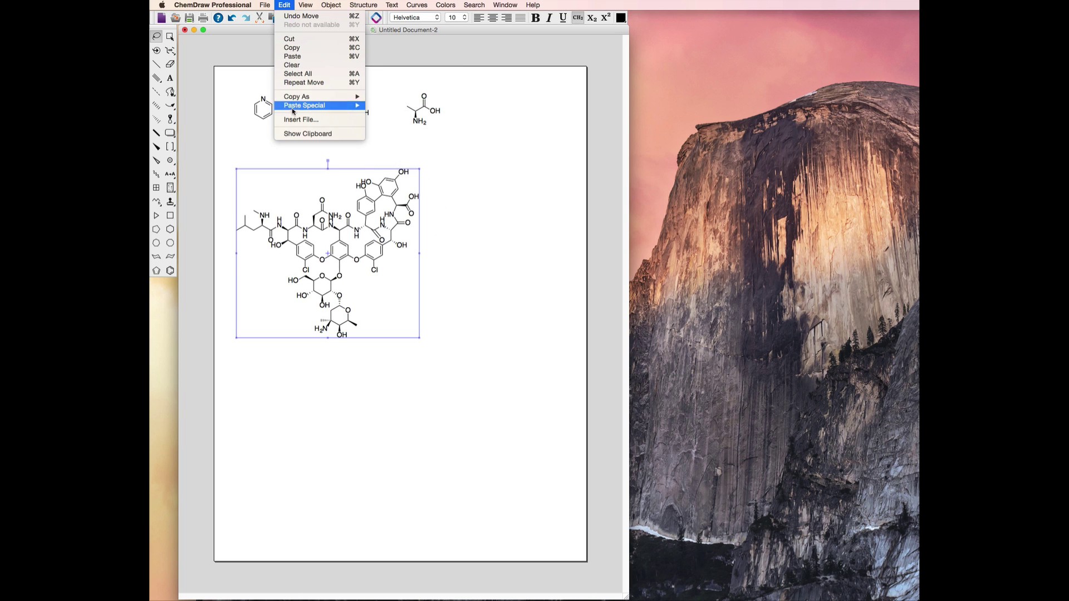
mouse_move(299, 98)
mouse_move(332, 108)
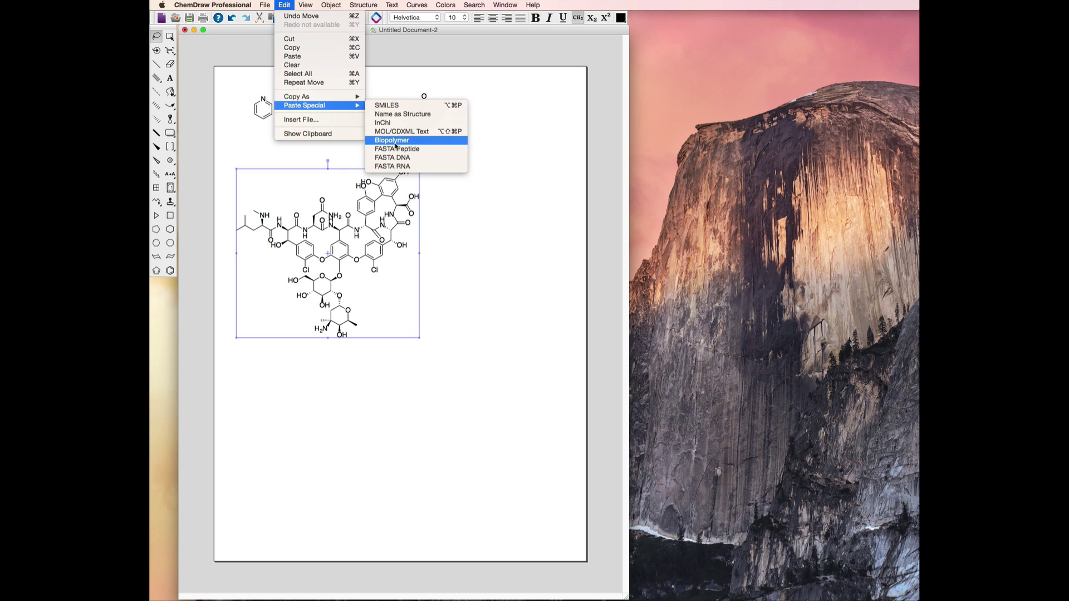
click(494, 202)
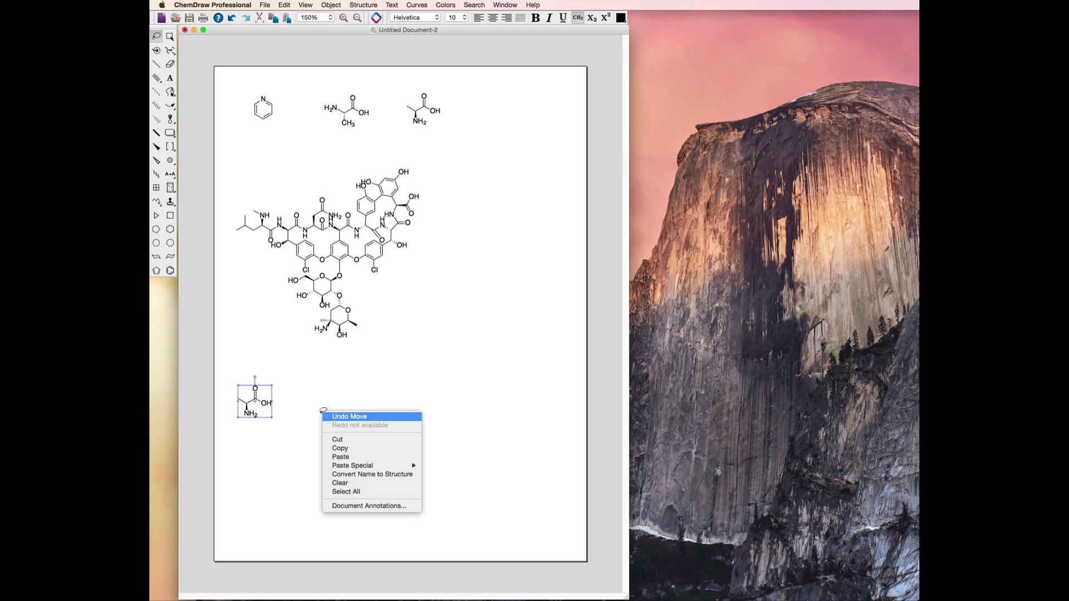
- Show the (S) stereochemistry label on the lower alanine copy's chiral carbon
click(301, 410)
click(318, 393)
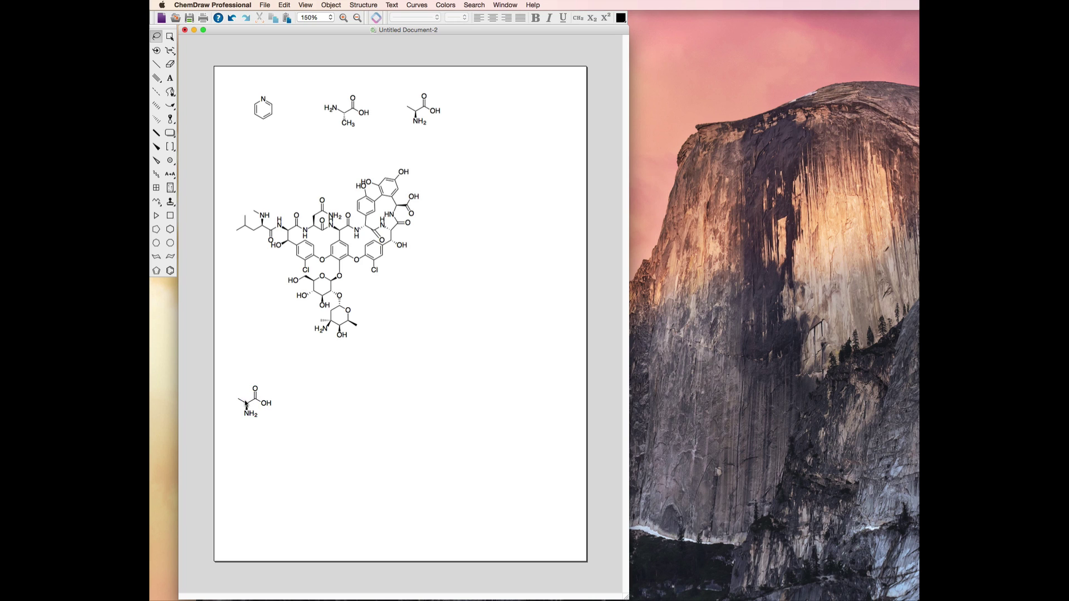
right_click(246, 404)
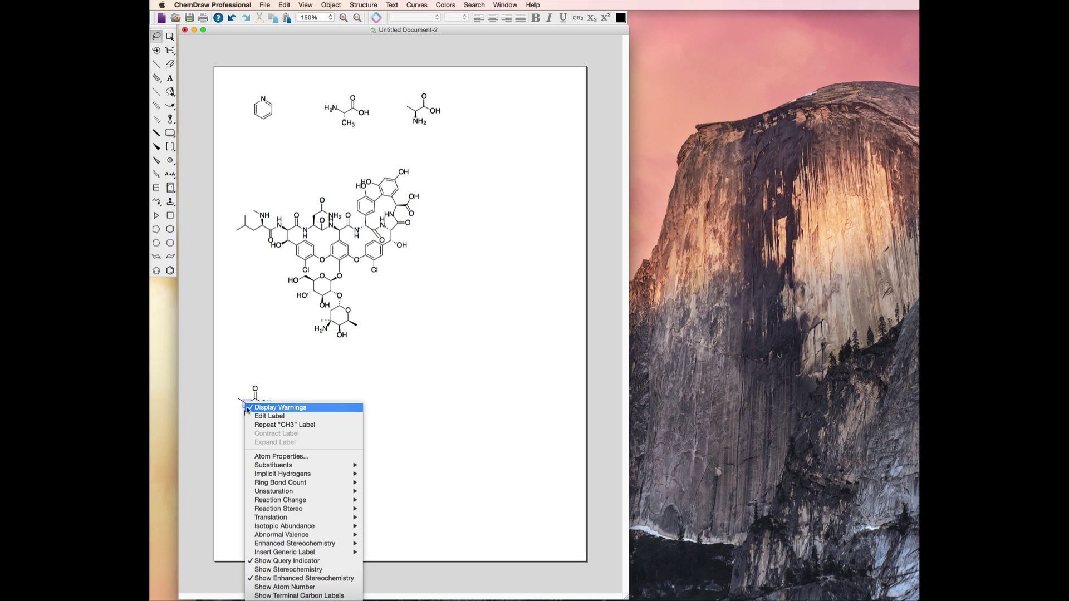
click(276, 573)
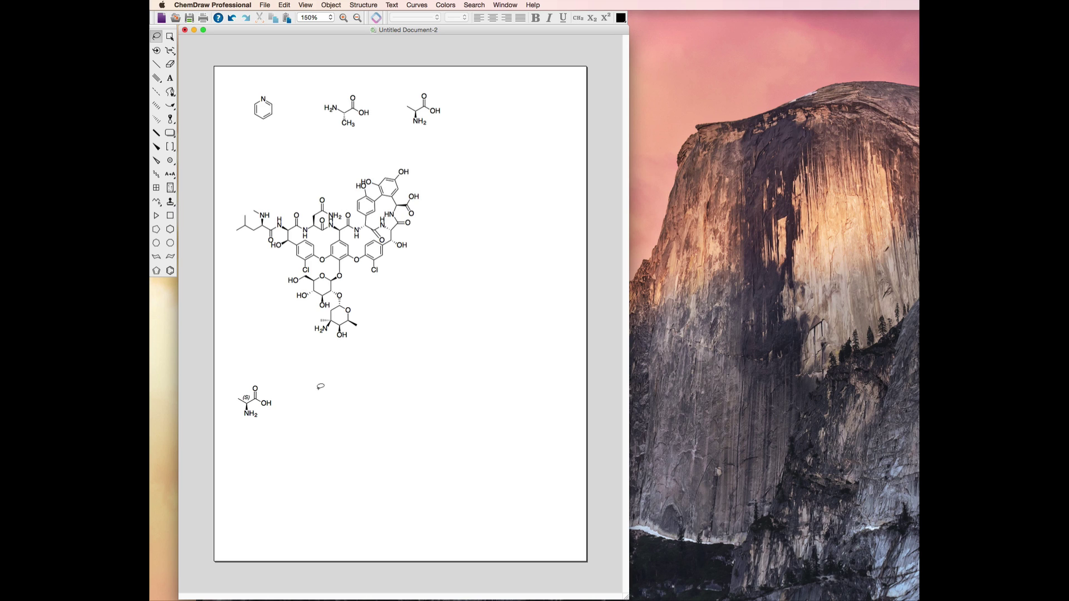
- Duplicate the (S)-alanine, placing an extra copy below the second one
click(170, 36)
click(230, 373)
click(171, 37)
click(171, 37)
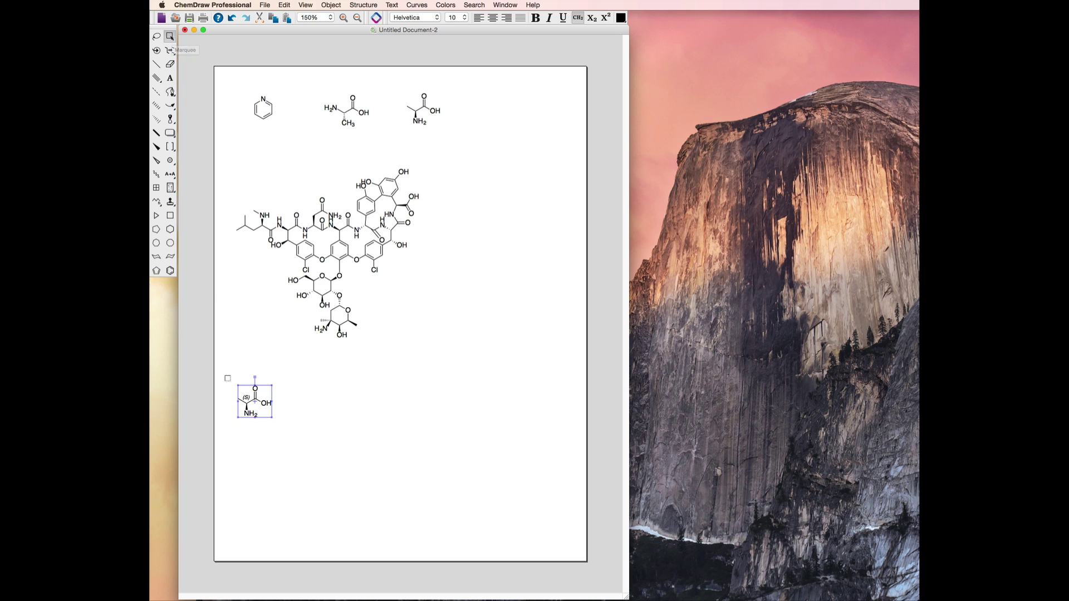
drag(225, 377, 319, 414)
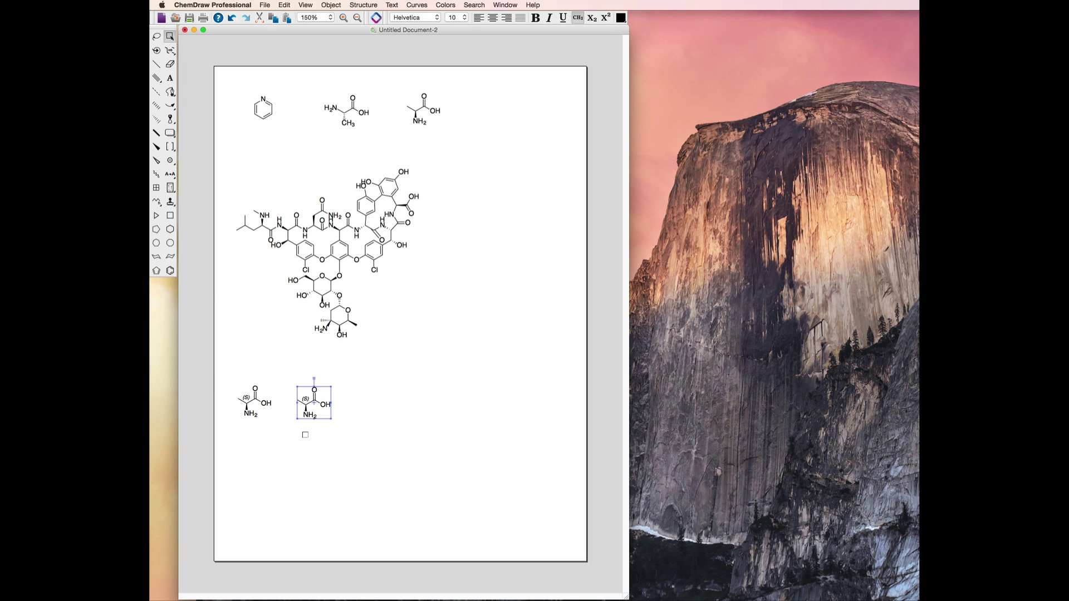
click(259, 410)
drag(259, 410, 320, 467)
- Flip the middle alanine copy horizontally into its (R) enantiomer
drag(290, 383, 341, 422)
click(331, 5)
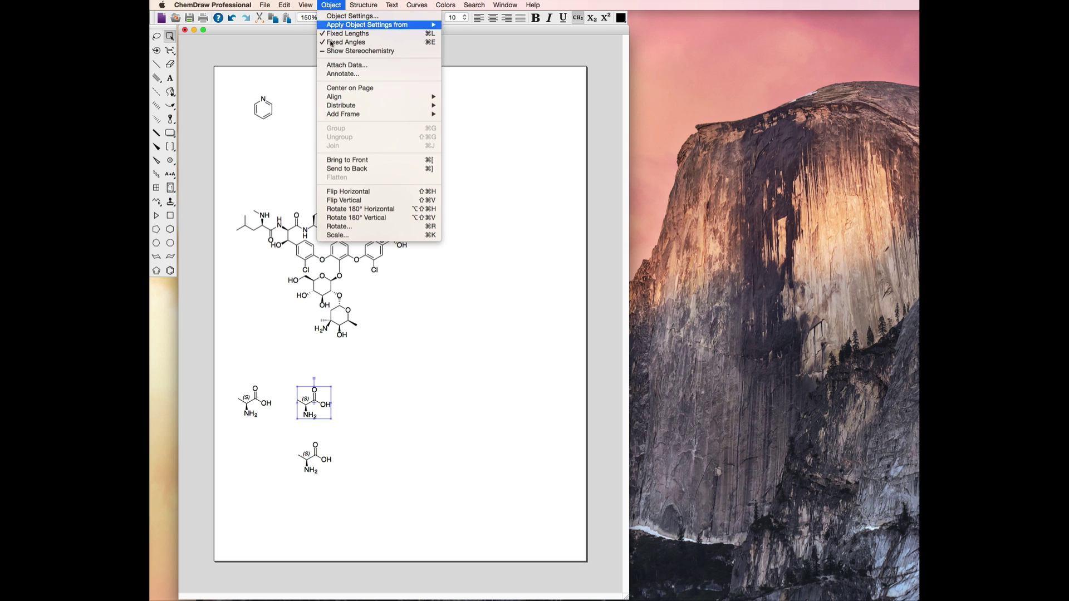
click(367, 193)
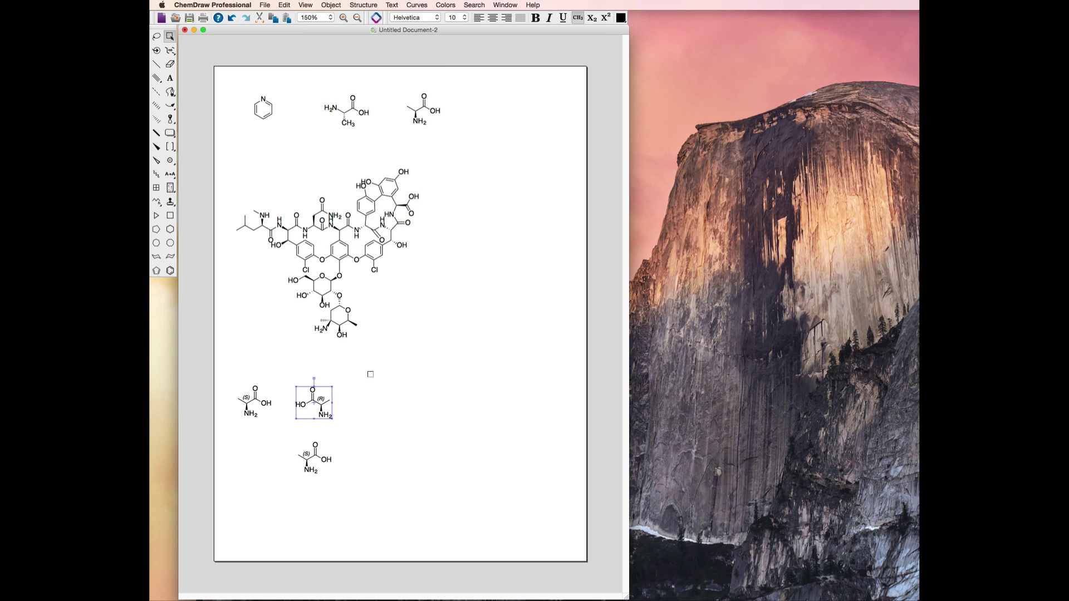
click(349, 408)
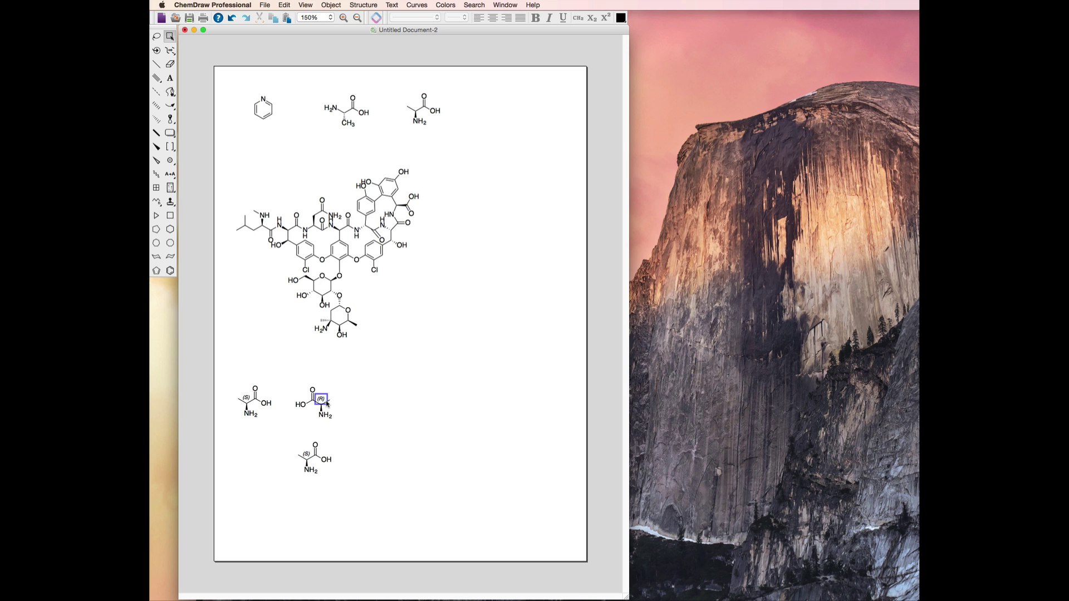
drag(286, 384, 311, 413)
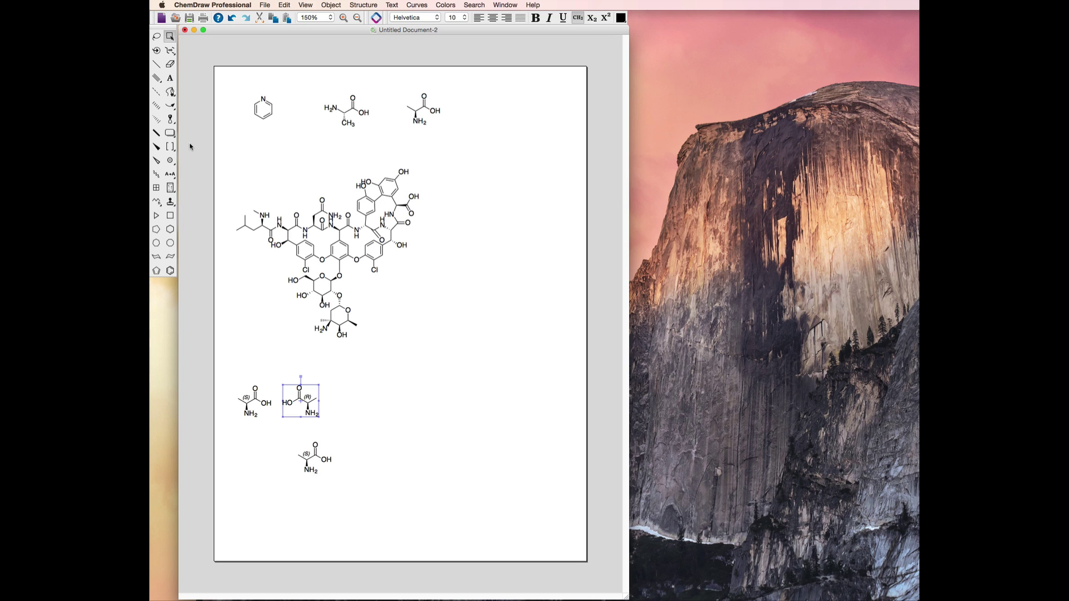
click(174, 137)
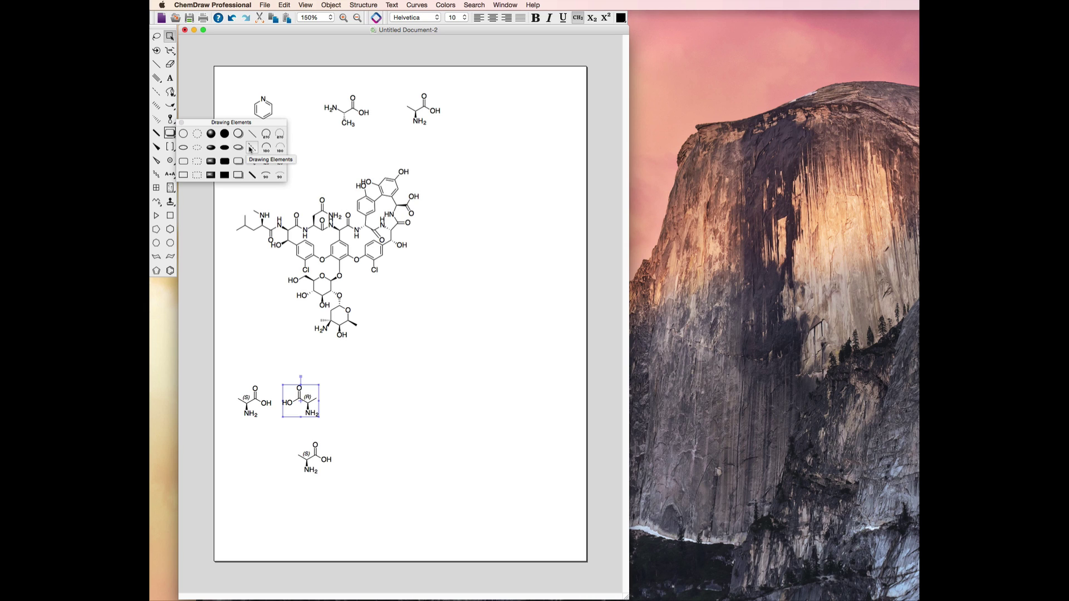
- Draw a vertical dashed mirror line between the (S) and (R) alanines
click(251, 148)
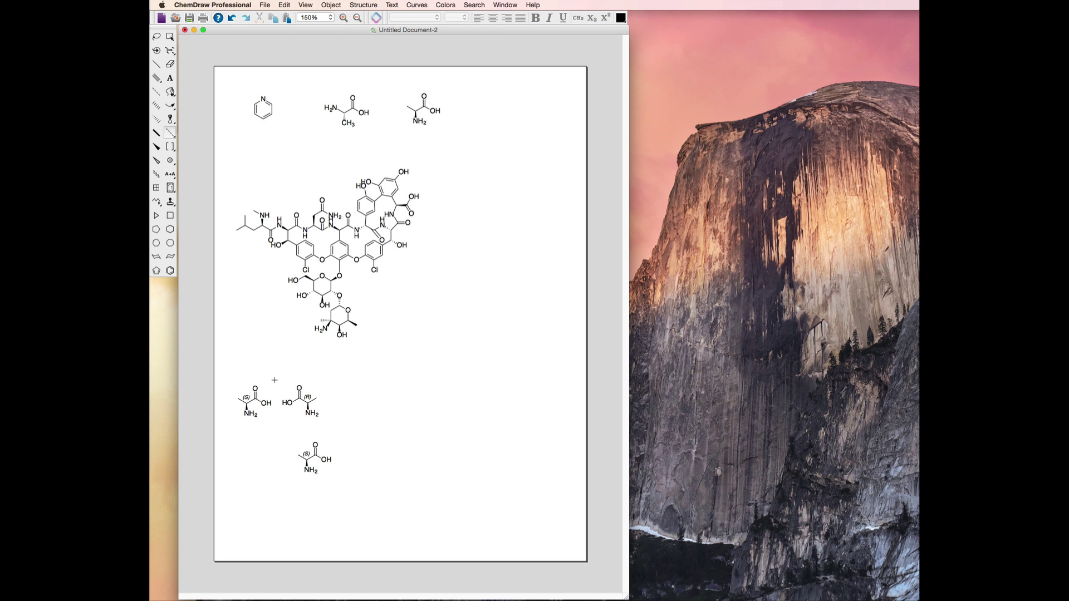
drag(274, 376, 274, 425)
click(170, 36)
drag(274, 383, 277, 383)
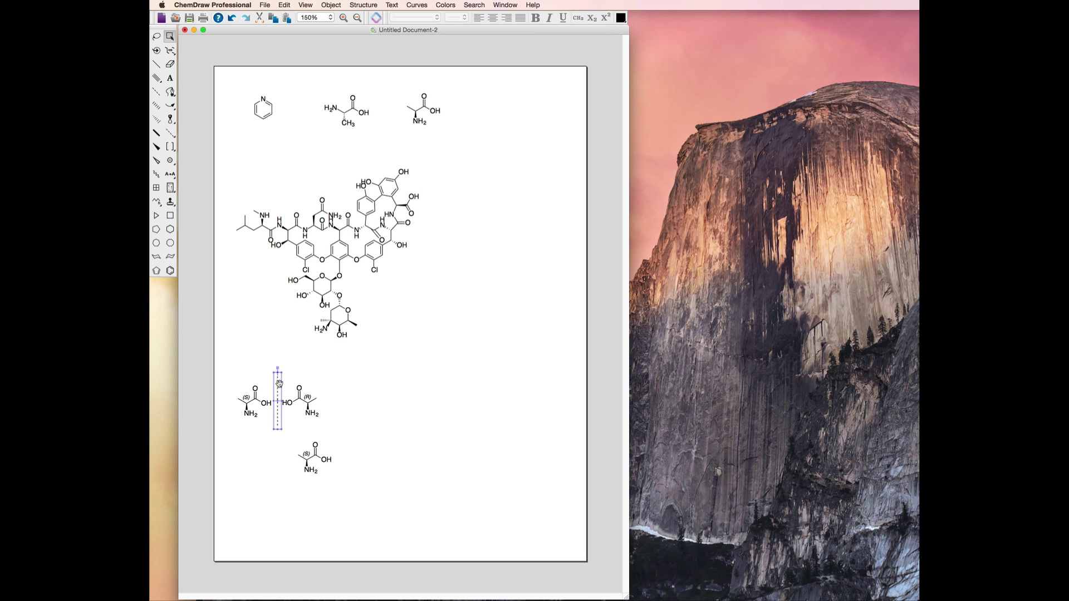
click(401, 422)
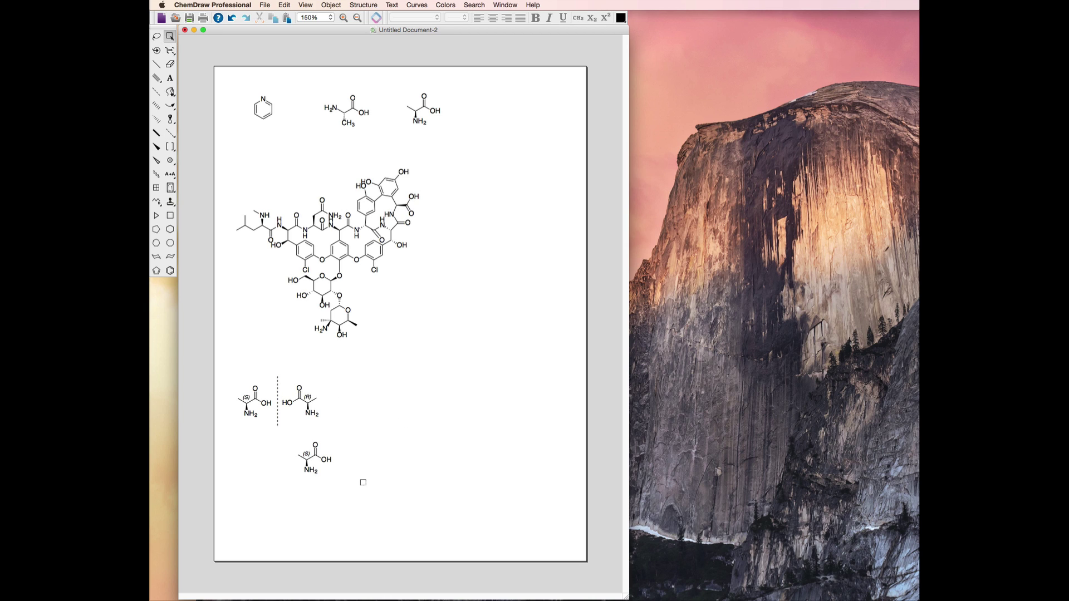
click(170, 37)
- Rotate the lower alanine 180° horizontally and move it left under the first alanine
drag(289, 440, 353, 502)
click(304, 5)
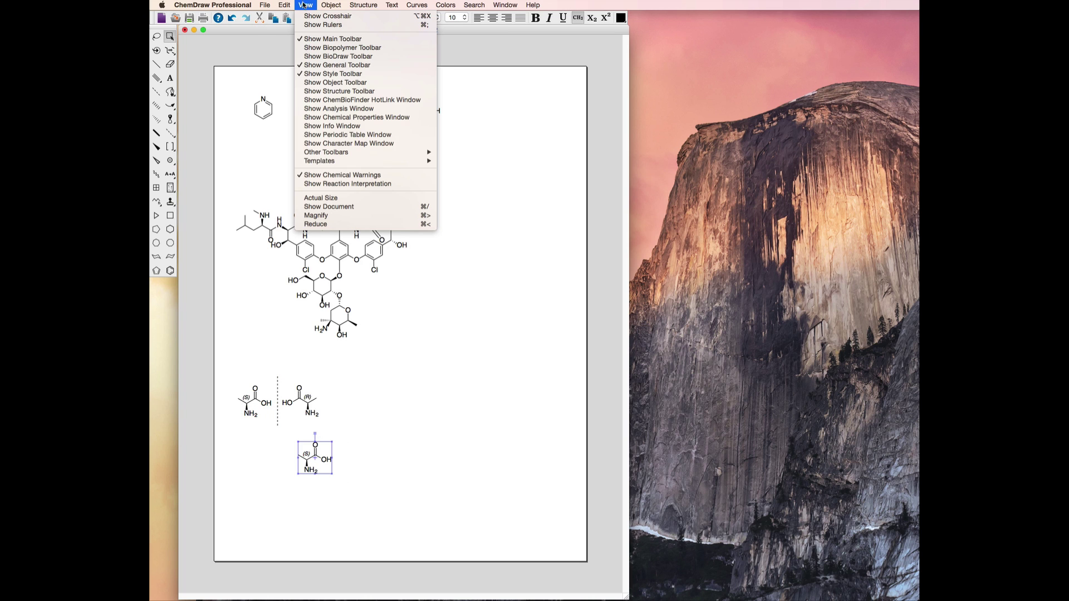
mouse_move(331, 4)
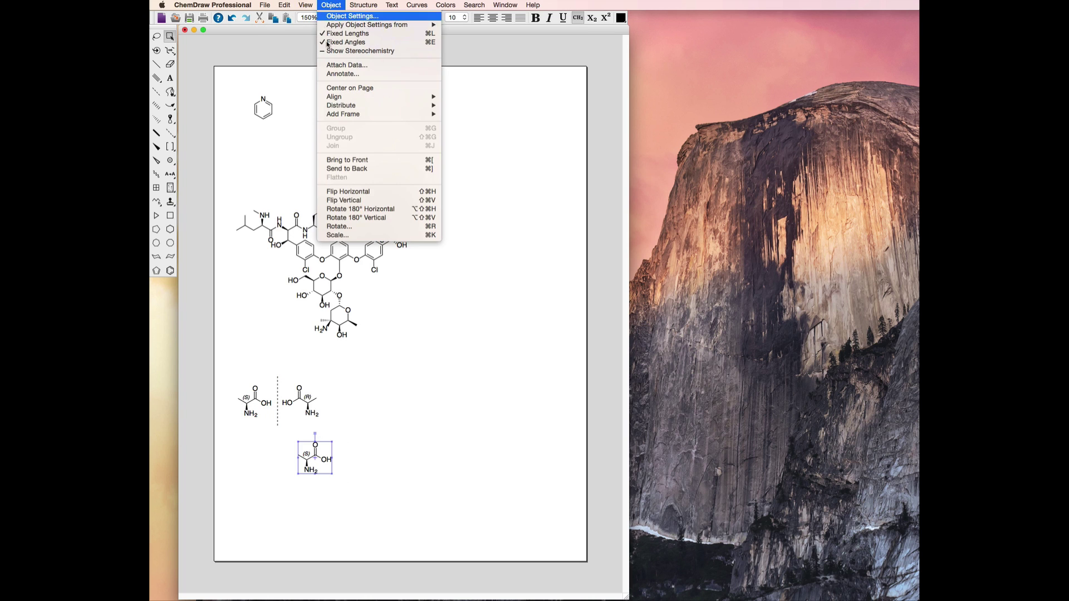
click(343, 211)
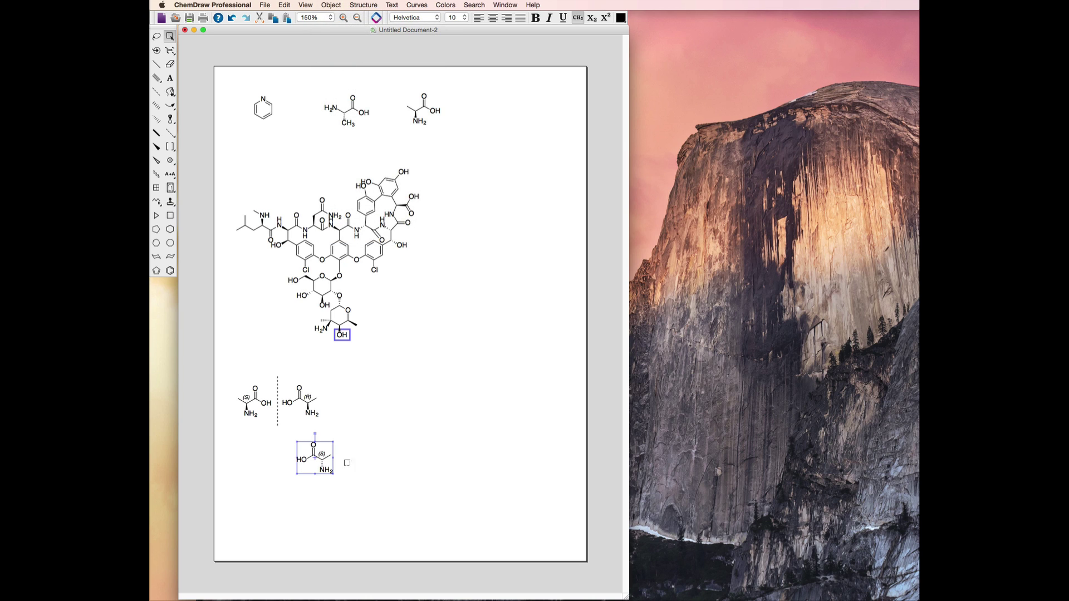
drag(320, 453, 260, 446)
key(b)
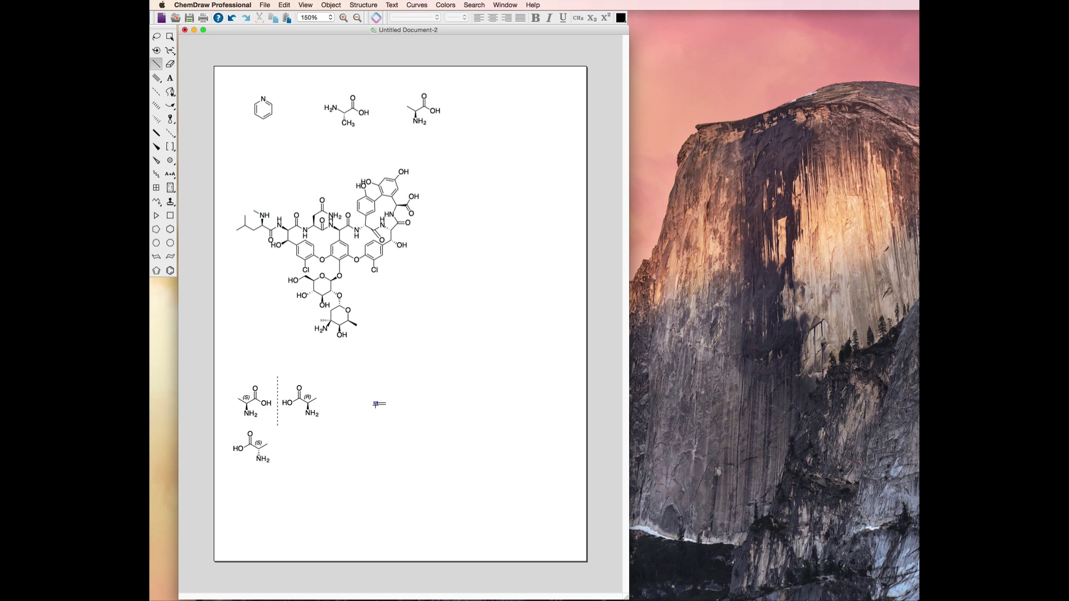
- Add end bonds to the first double bond and show its E/Z stereo label
click(375, 405)
click(385, 405)
right_click(380, 402)
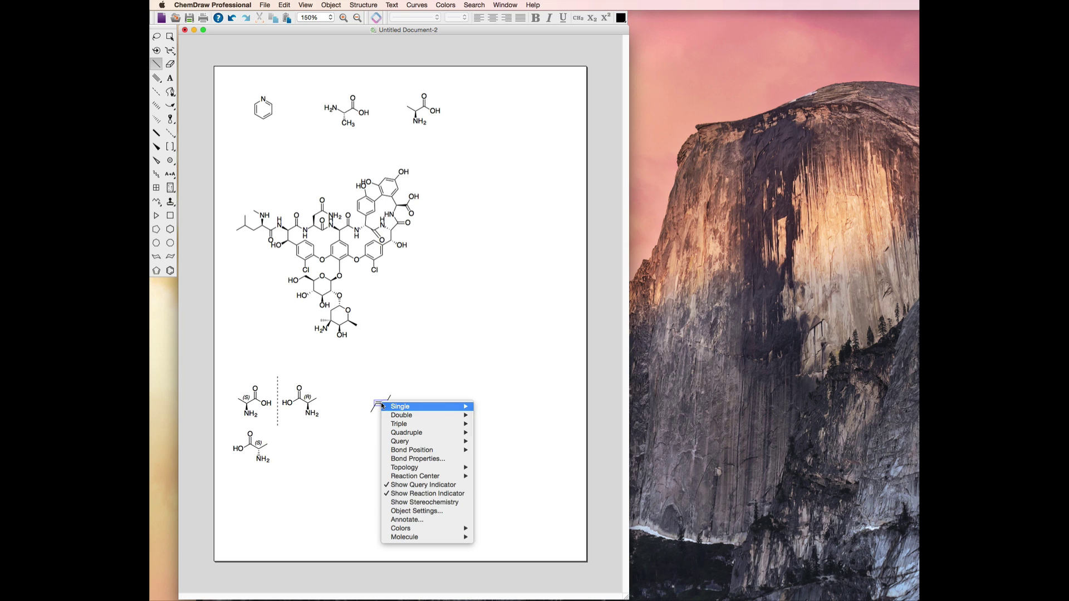
click(401, 503)
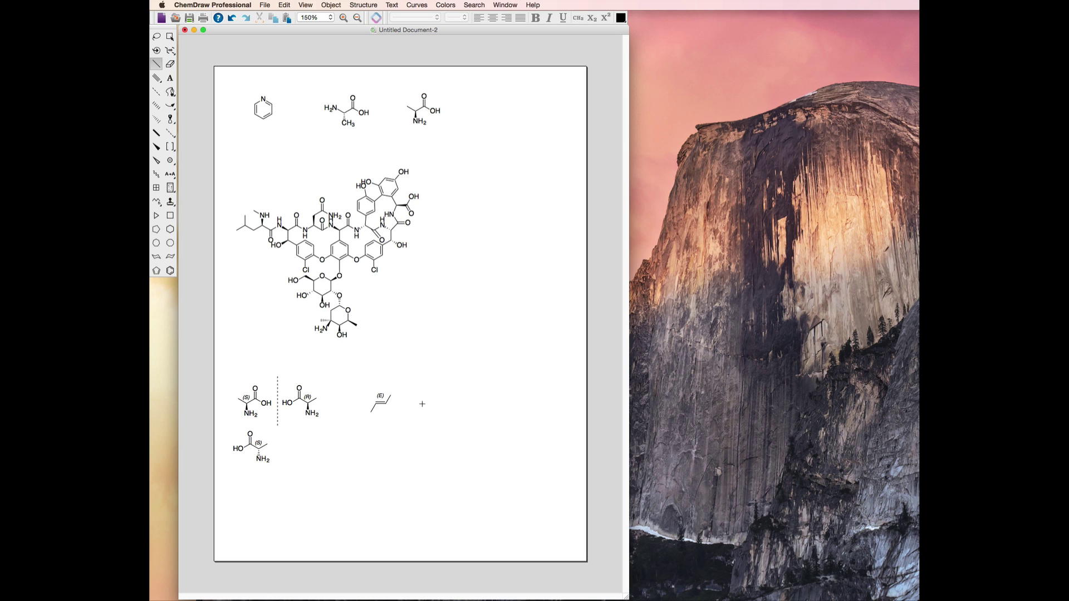
- Build the second butene from a new double bond and show its (Z) label
click(427, 403)
click(422, 405)
click(433, 404)
click(232, 21)
click(232, 21)
drag(432, 405, 437, 415)
right_click(428, 407)
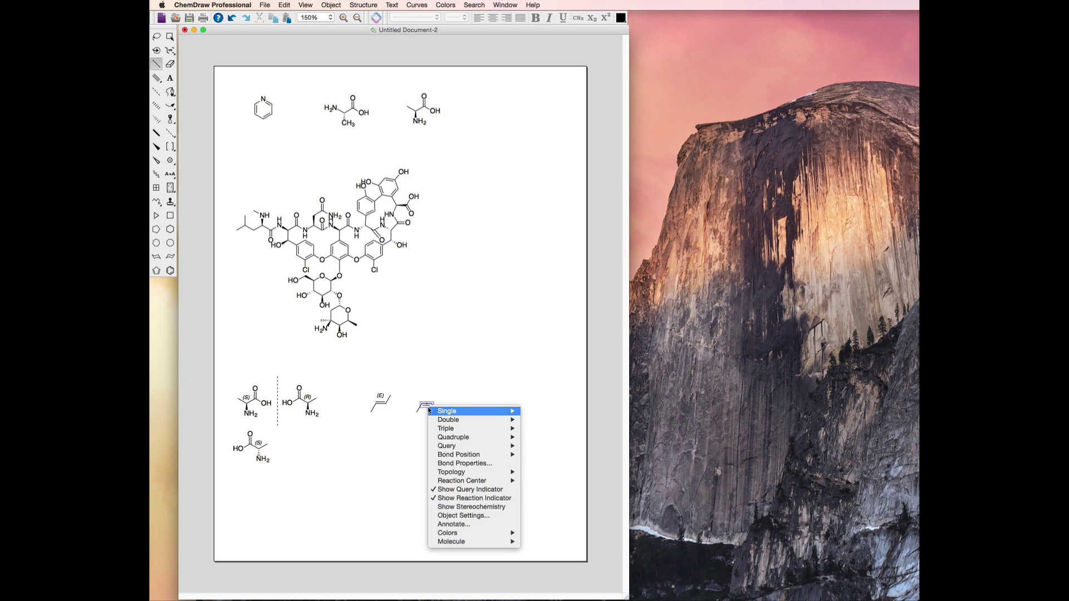
click(451, 506)
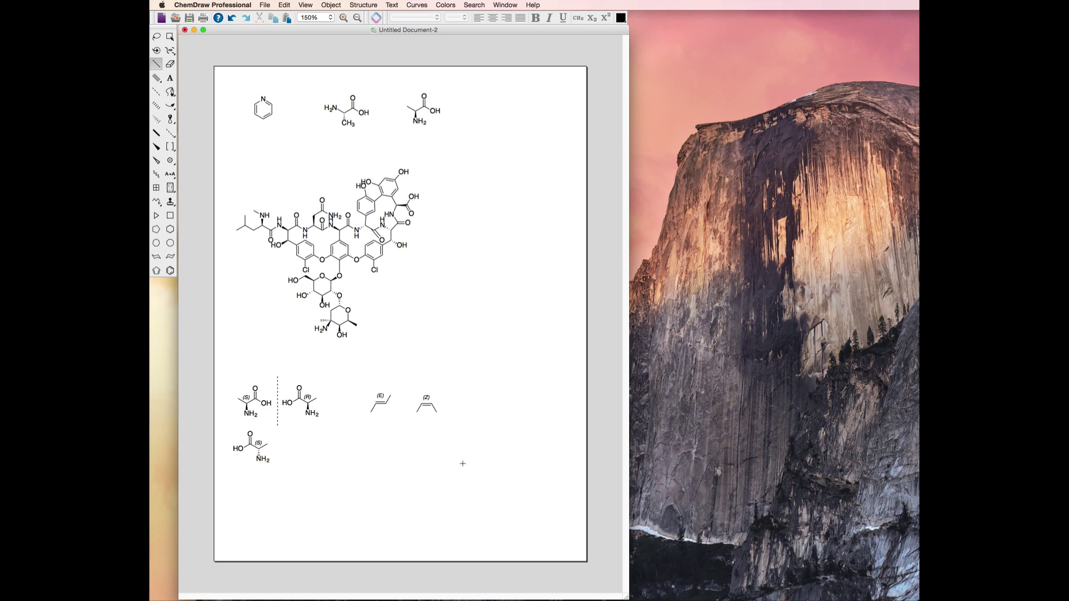
- Draw a small branched carbon chain below the butenes, ending with an up-right bond
click(402, 465)
click(411, 461)
click(411, 461)
key(super+z)
click(419, 465)
key(super+z)
click(419, 465)
key(super+z)
click(419, 465)
- Straighten the fragment's end bond and run Clean Up Structure on the whole branched fragment
click(170, 37)
drag(429, 458, 446, 490)
drag(388, 441, 461, 501)
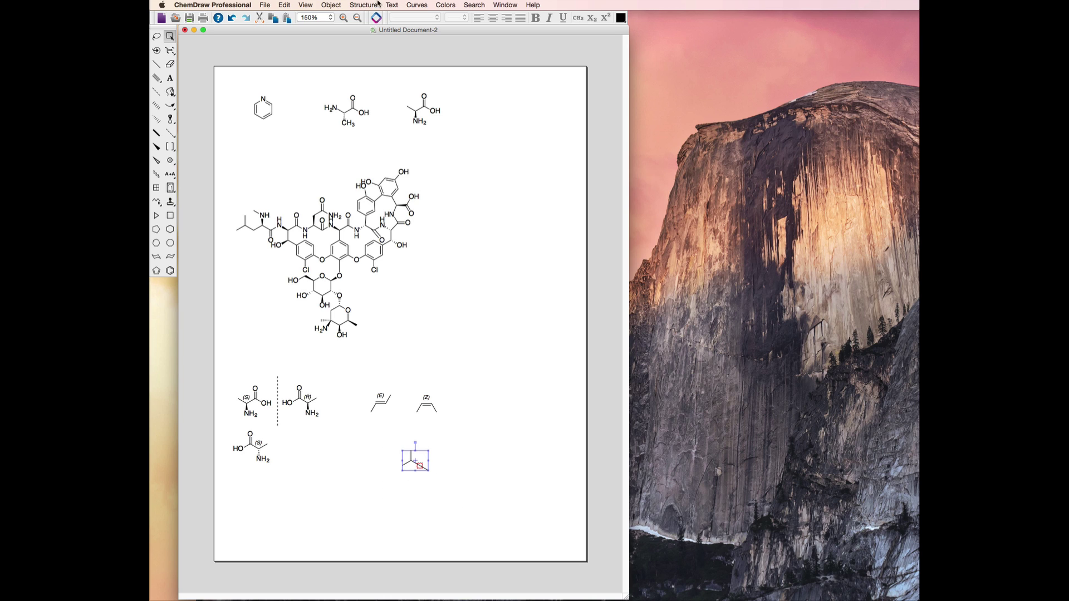
click(377, 5)
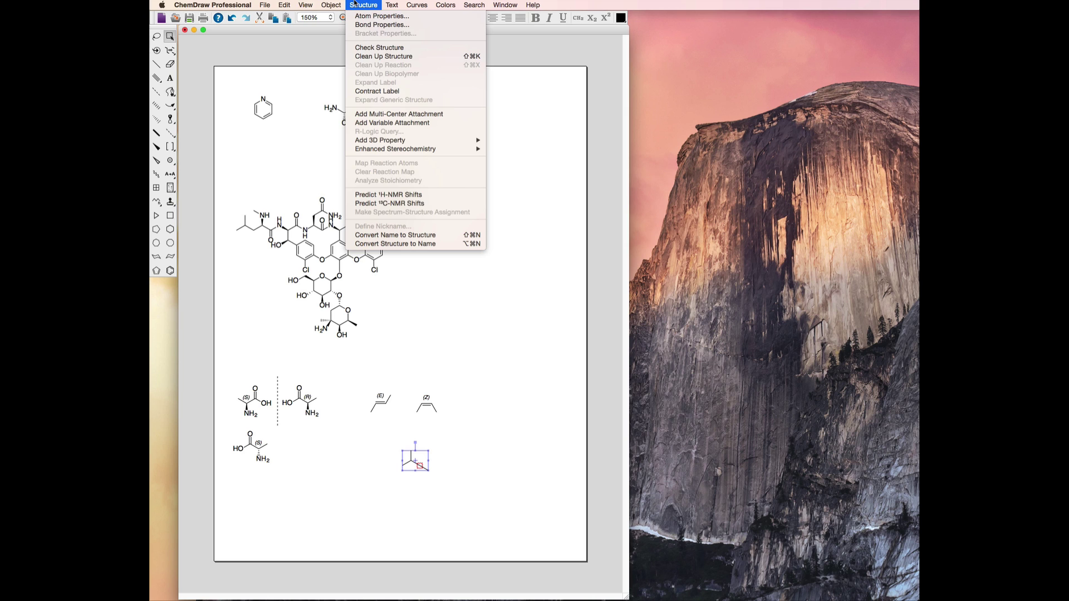
click(377, 56)
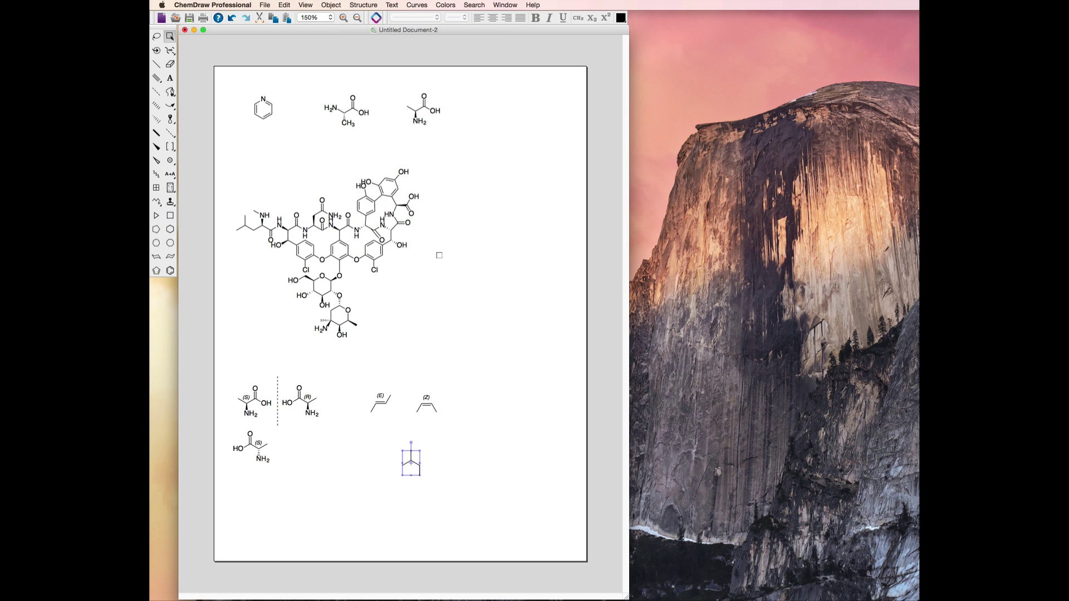
click(463, 459)
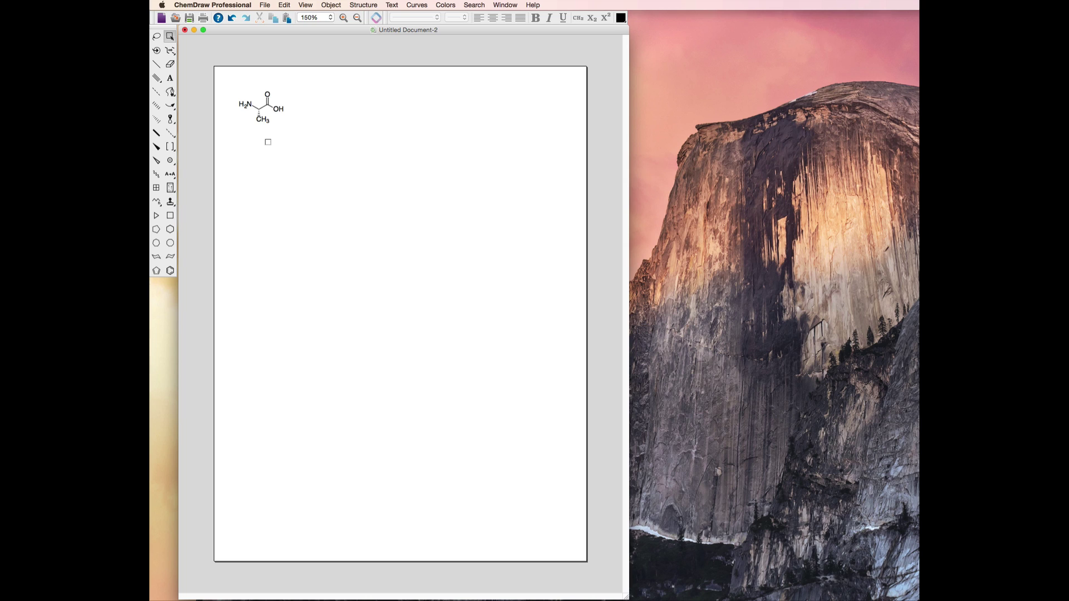
- Apply the minus-charge symbol to alanine's OH oxygen, turning it into O⁻
click(172, 162)
click(172, 161)
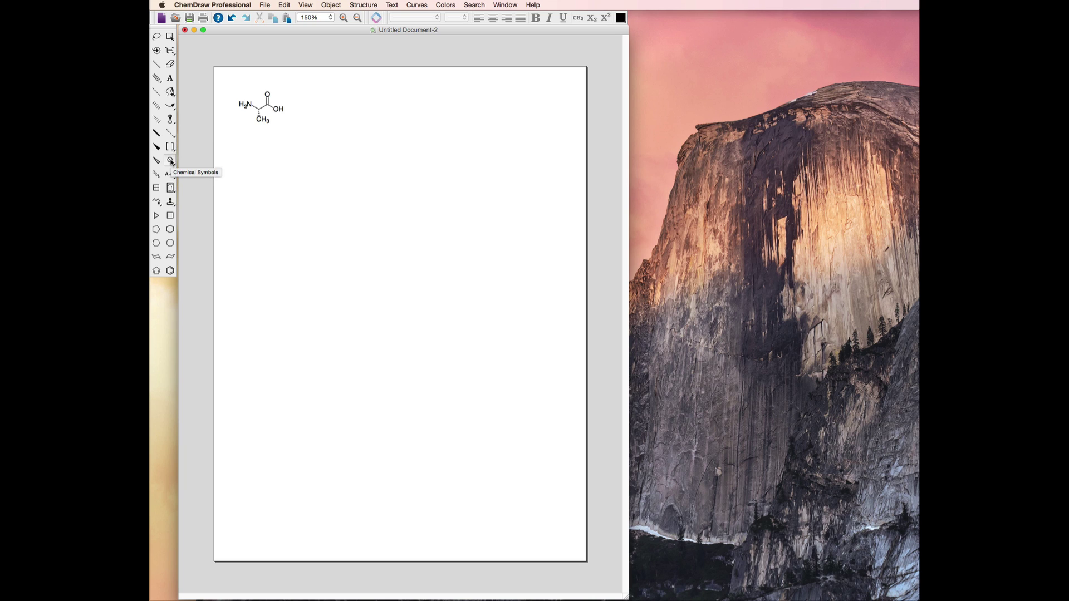
click(171, 160)
click(172, 162)
drag(176, 165, 183, 175)
click(276, 109)
click(276, 109)
key(super+z)
- Add H-labelled bonds to the nitrogen and put a positive charge on it
click(156, 64)
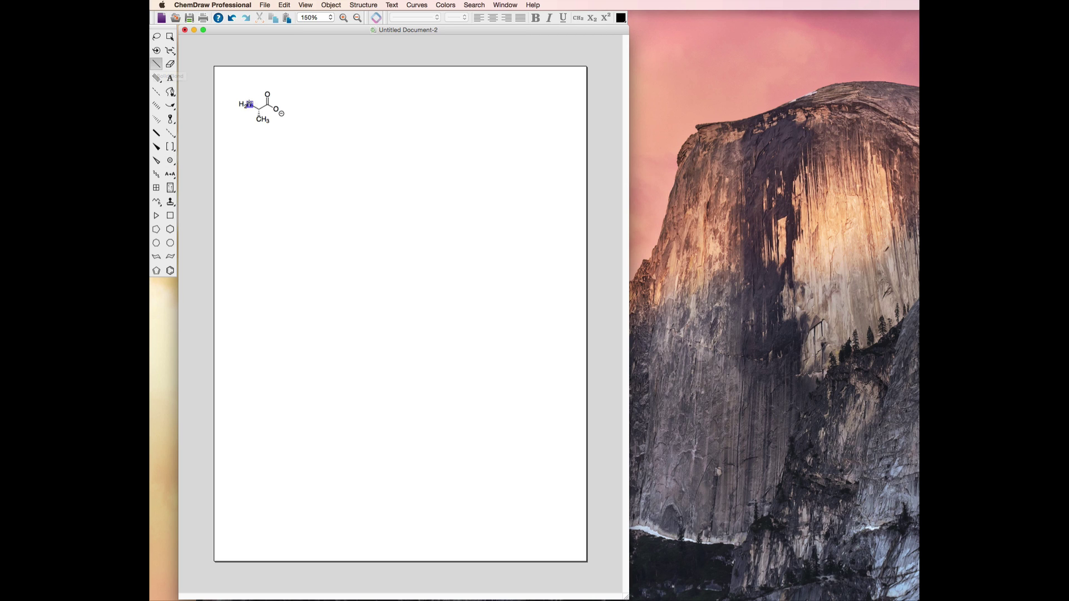
mouse_move(249, 103)
mouse_down()
mouse_move(254, 96)
mouse_move(246, 118)
mouse_move(231, 101)
mouse_up()
double_click(252, 94)
text(H)
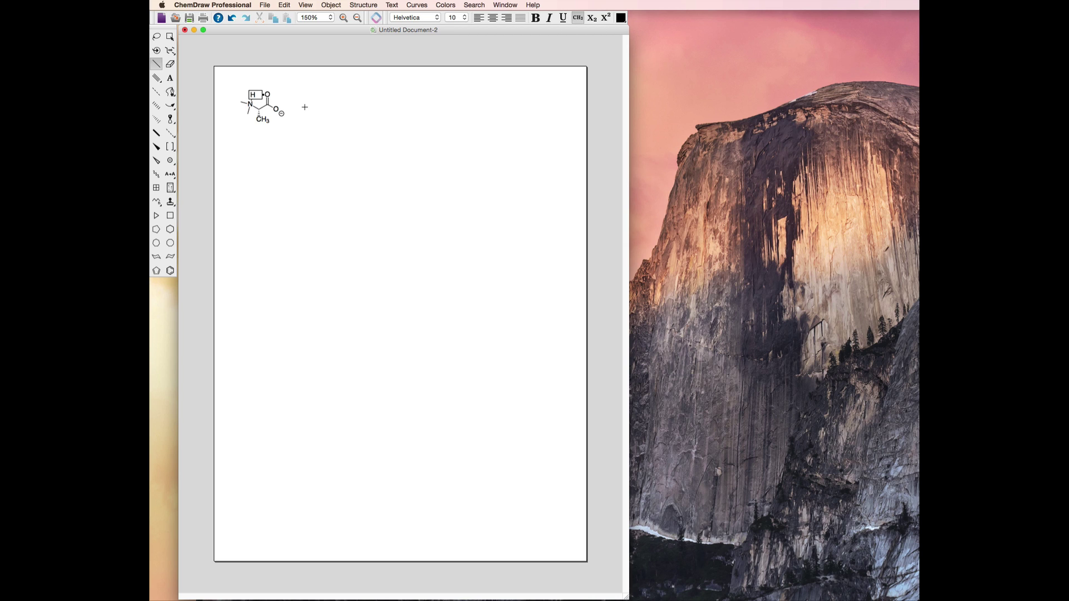
click(172, 77)
click(241, 102)
text(H)
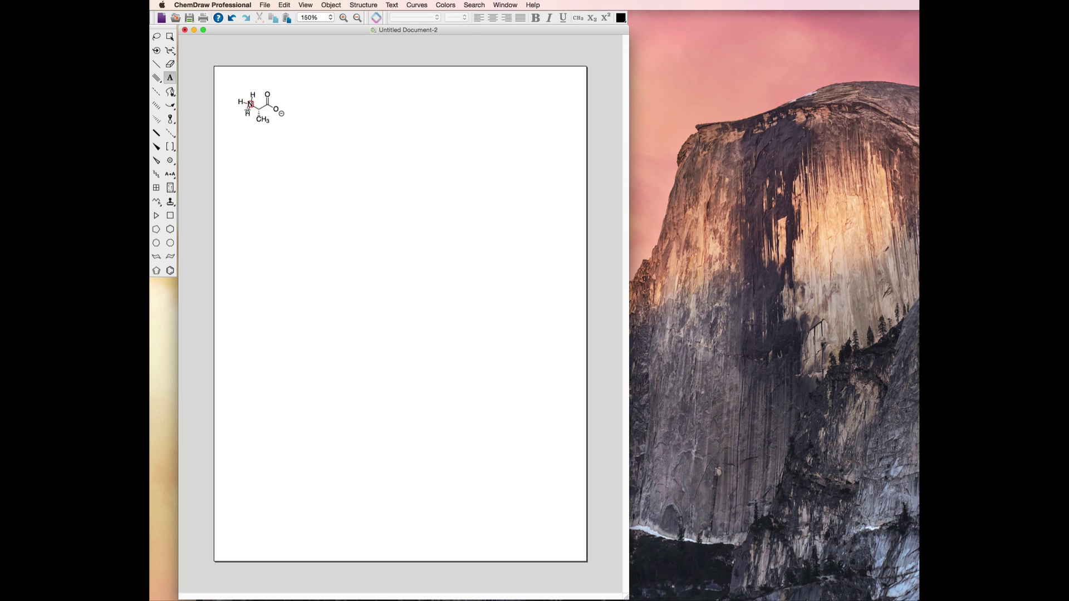
click(251, 104)
click(170, 161)
drag(169, 163, 183, 167)
click(250, 104)
- Erase the stray H labels and bond stubs, then reapply the positive charge to nitrogen
click(170, 64)
click(255, 97)
click(241, 101)
click(247, 113)
click(244, 103)
click(170, 161)
click(249, 105)
click(171, 64)
click(282, 114)
- Add lone pairs to the carbonyl oxygen and the charged oxygen
click(170, 160)
click(276, 109)
click(170, 160)
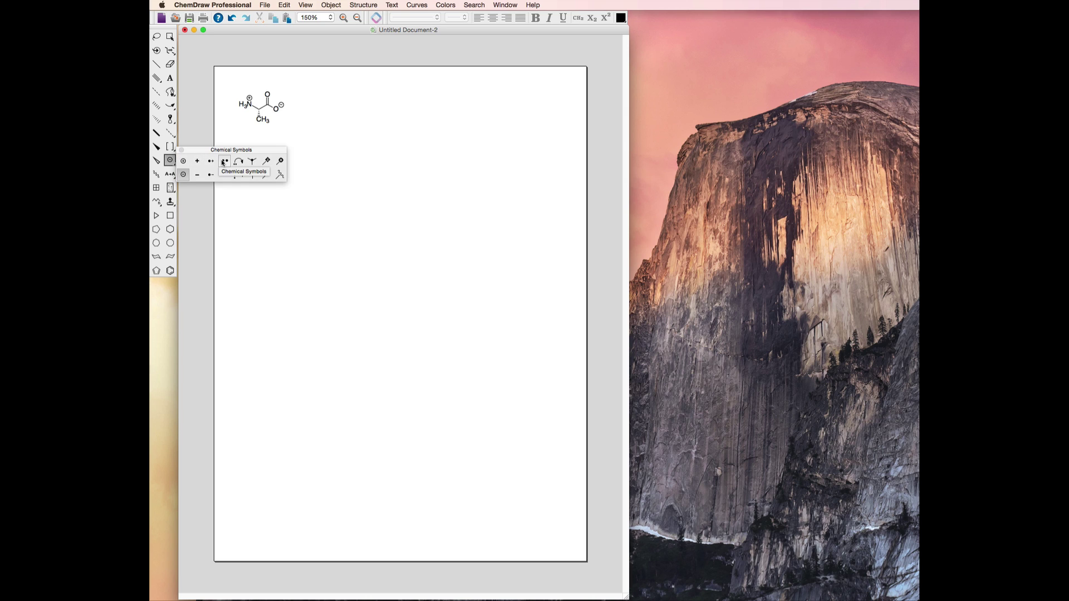
click(224, 163)
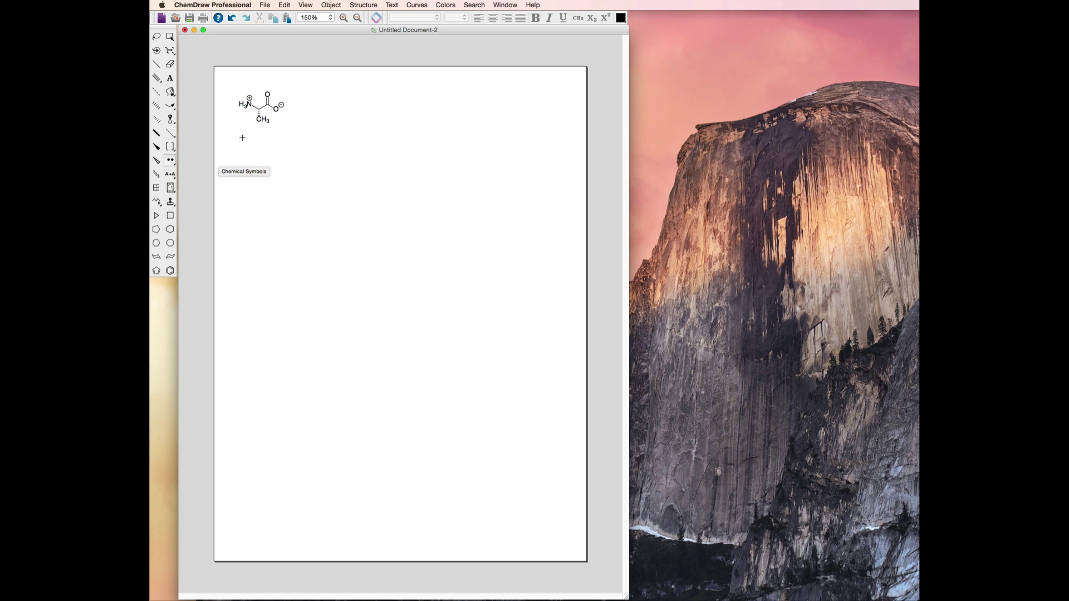
click(259, 87)
click(275, 108)
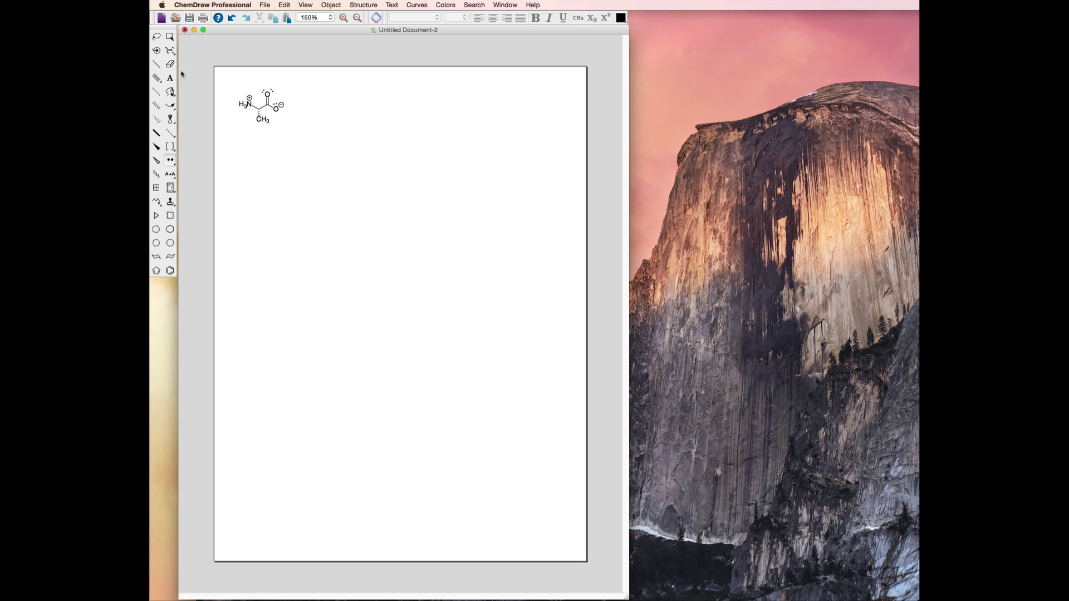
- Relabel the lower oxygen as O and give it another lone pair
key(e)
click(282, 105)
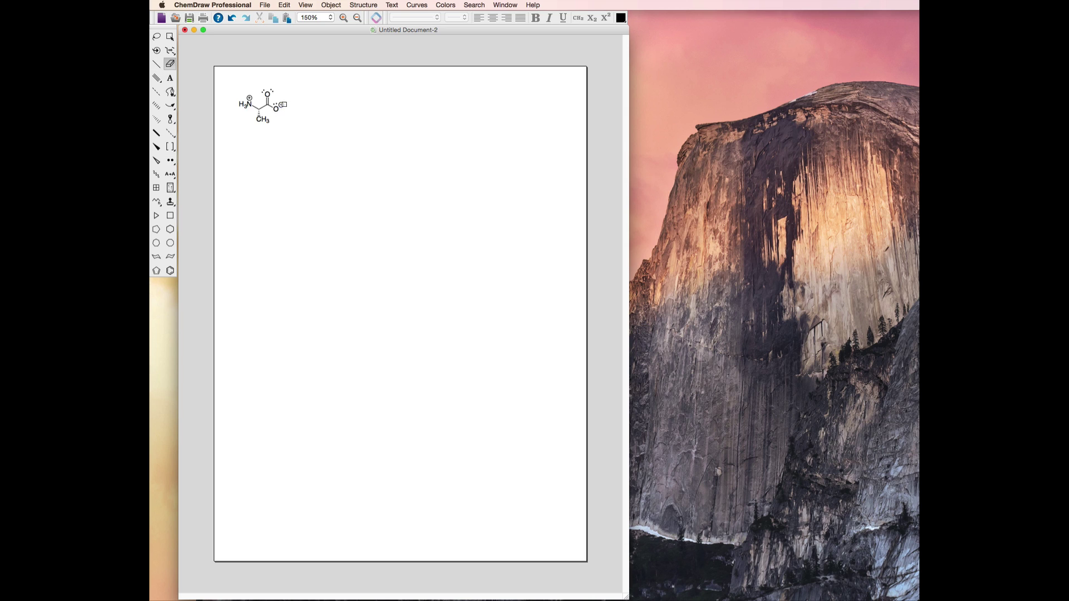
click(170, 78)
click(284, 108)
text(O)
key(Return)
click(171, 160)
click(280, 111)
click(170, 63)
click(171, 160)
drag(170, 161, 222, 157)
- Restore the O⁻ charge, then draw a resonance arrow and two curved electron-pushing arrows
click(277, 109)
drag(171, 106, 510, 74)
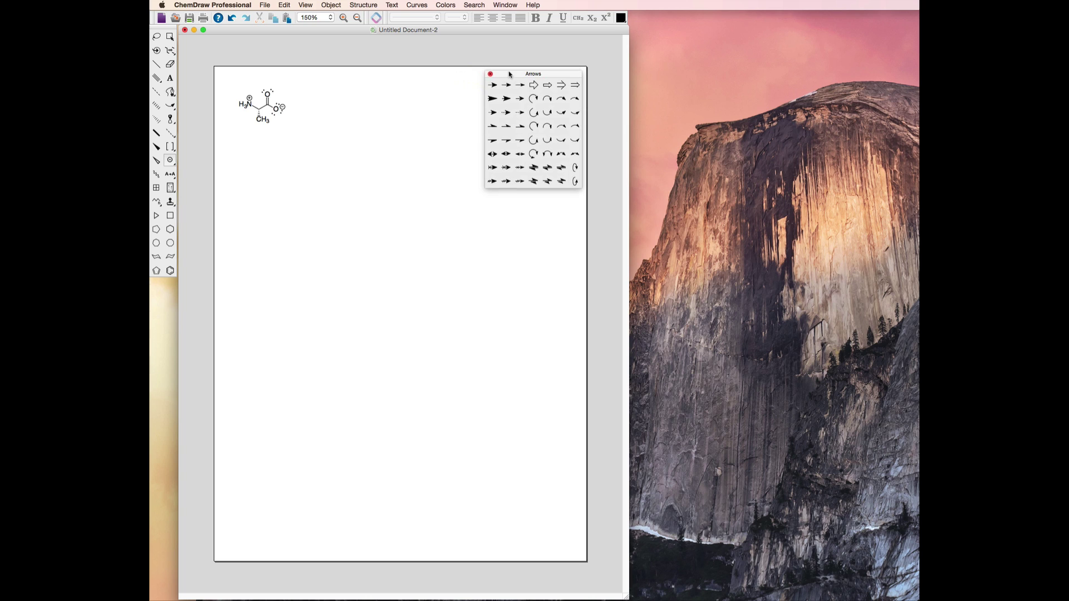
click(520, 154)
drag(306, 107, 325, 108)
click(562, 112)
drag(279, 102, 272, 99)
click(549, 104)
drag(264, 100, 266, 85)
- On the copy at right, erase the curved arrows, single the C=O and charge the upper oxygen
click(170, 37)
drag(274, 96, 362, 118)
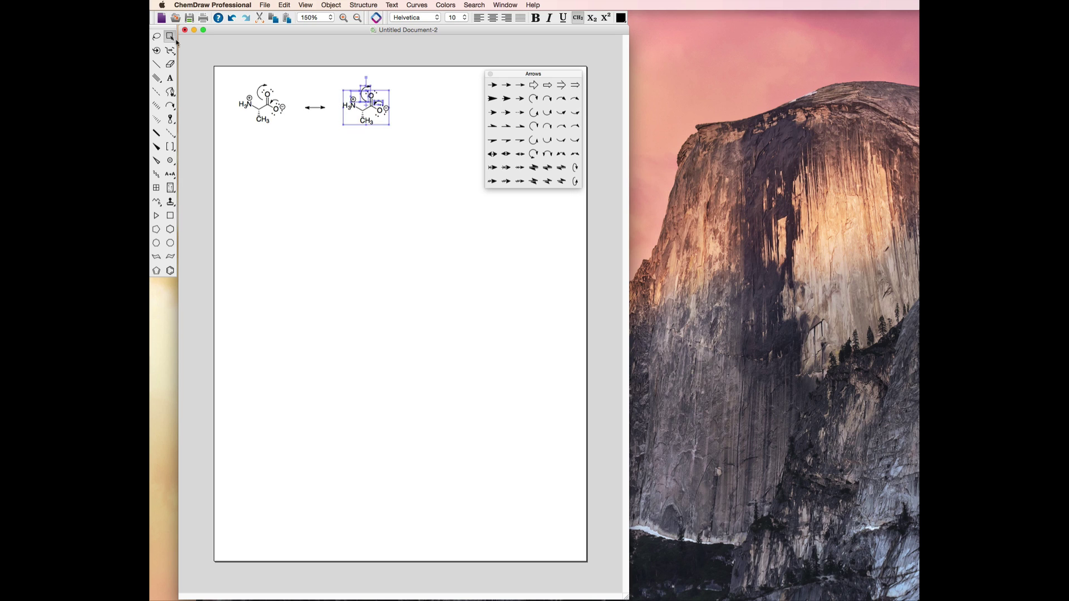
click(170, 64)
click(367, 90)
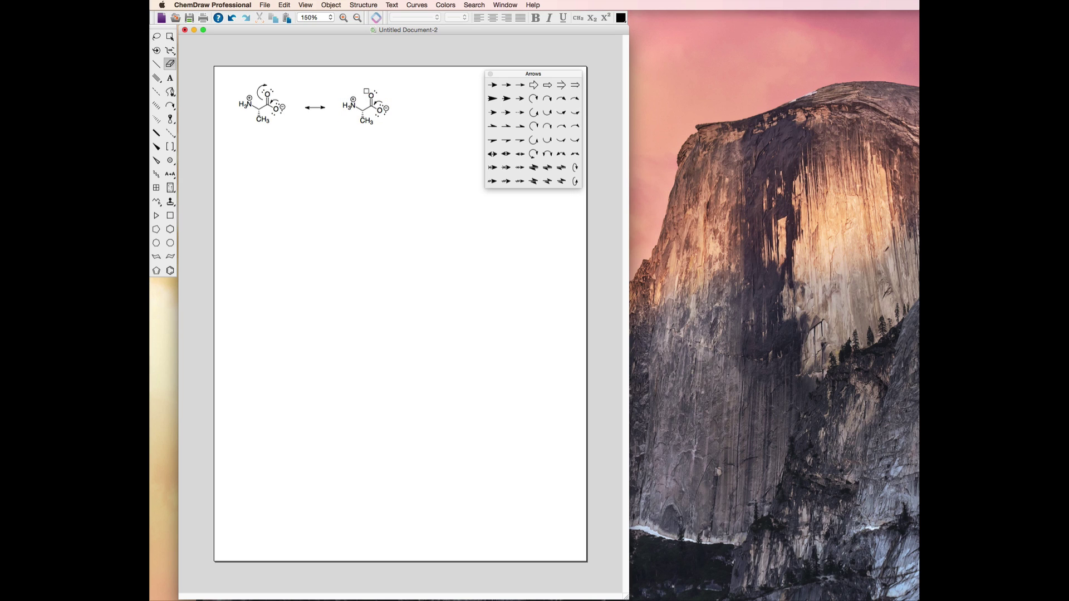
click(381, 103)
click(386, 108)
click(378, 115)
click(370, 102)
click(156, 64)
drag(172, 163, 224, 162)
click(373, 95)
- Add lone pairs to the upper O⁻ and lower oxygen of the second resonance form
click(371, 96)
click(371, 95)
click(381, 112)
- Duplicate the form to the right, strip its charge and lone pairs, and make the upper C–O double
drag(378, 133, 449, 100)
key(super+c)
key(super+v)
click(170, 63)
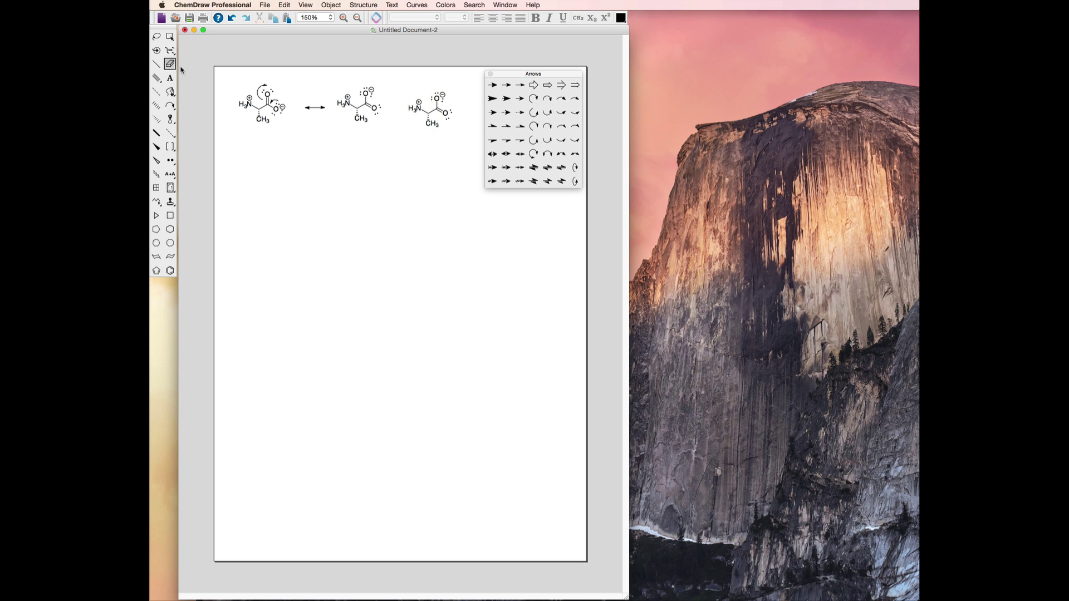
click(445, 113)
click(443, 95)
click(432, 98)
click(156, 78)
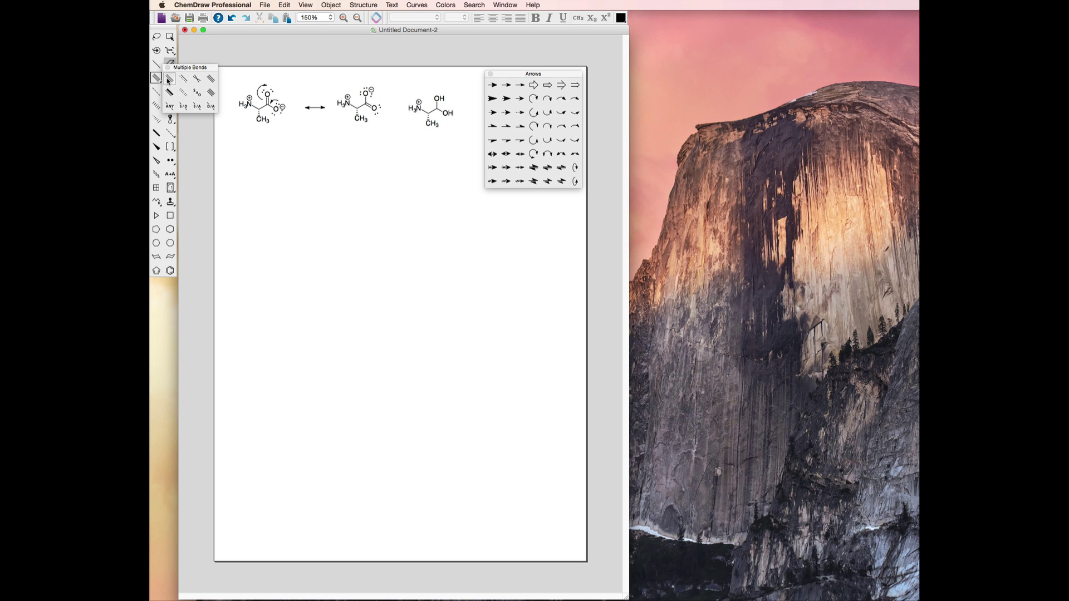
click(438, 102)
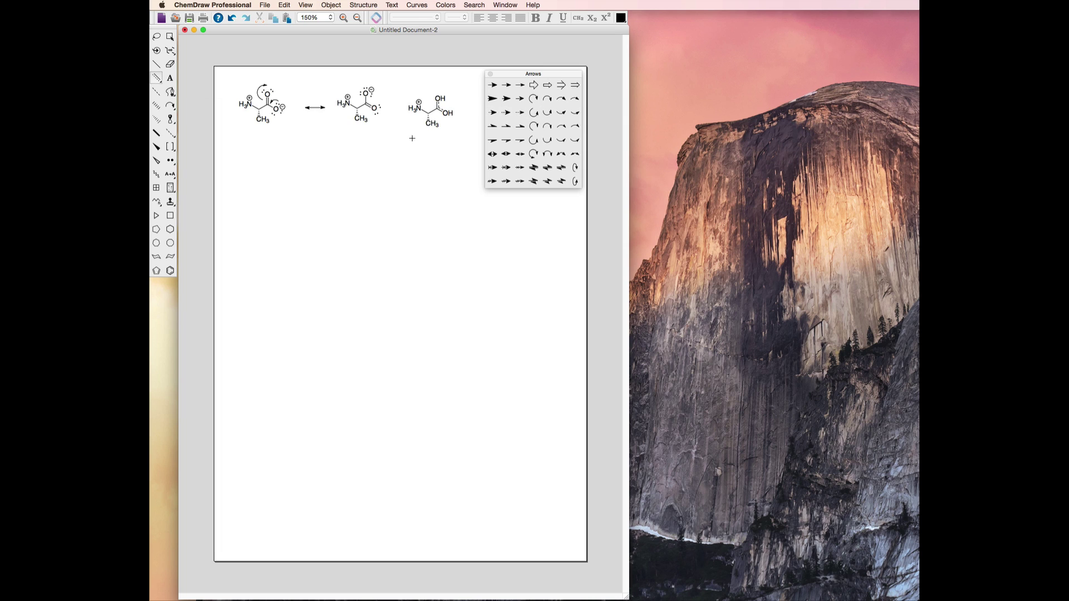
- Show the Character Map and create a δ− text label near the resonance hybrid
click(304, 5)
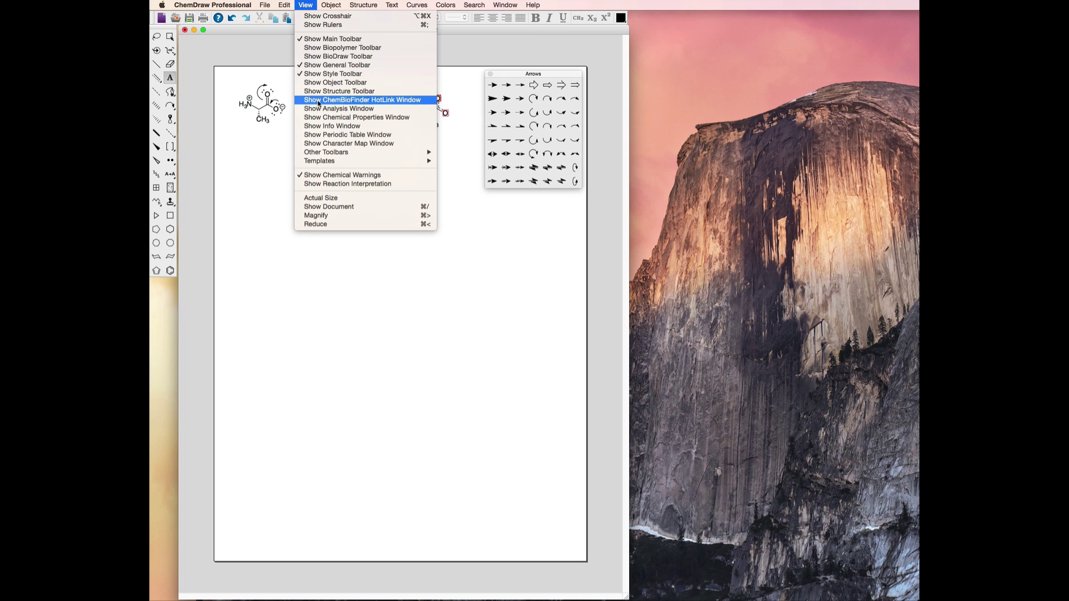
click(319, 144)
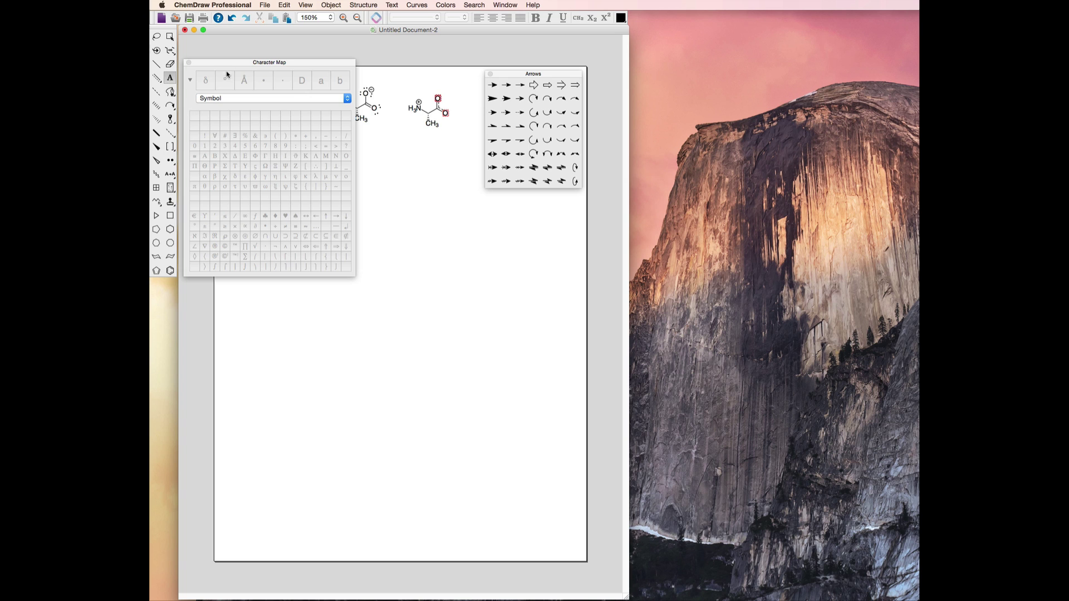
drag(226, 65, 265, 145)
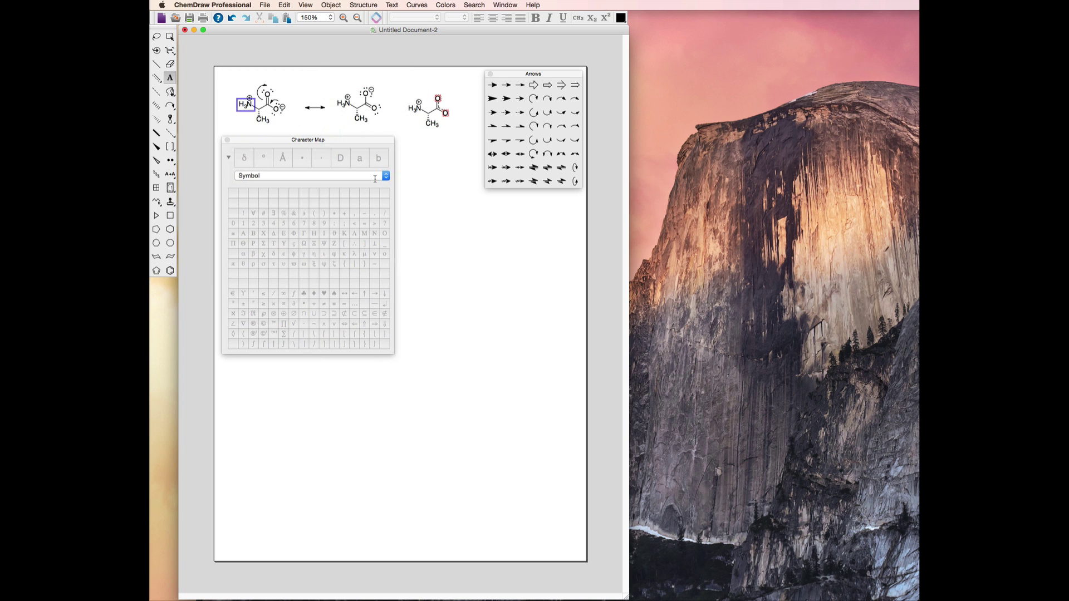
click(420, 156)
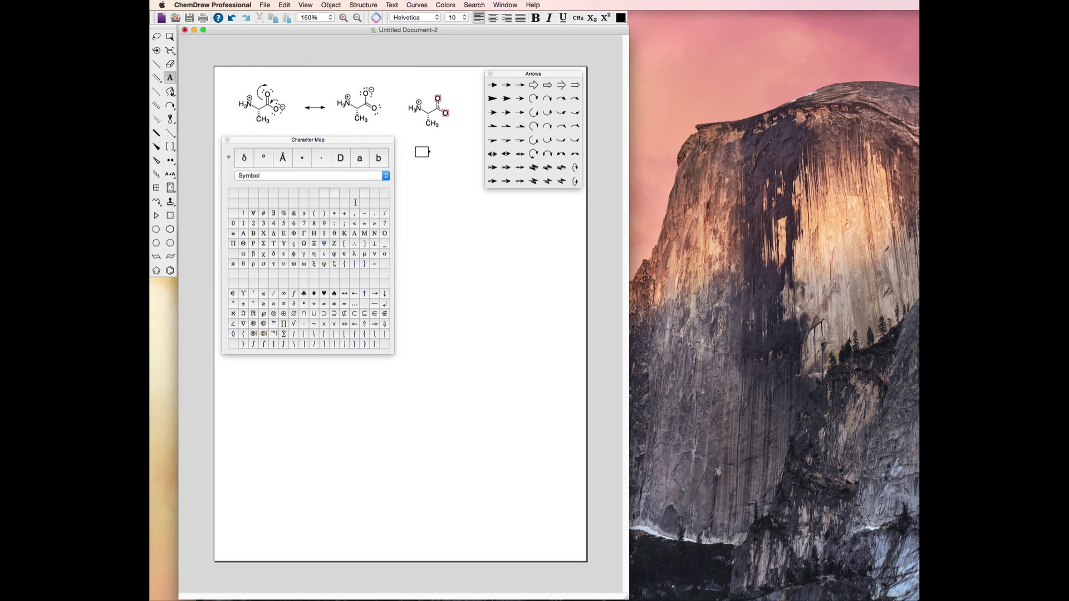
click(273, 255)
click(170, 36)
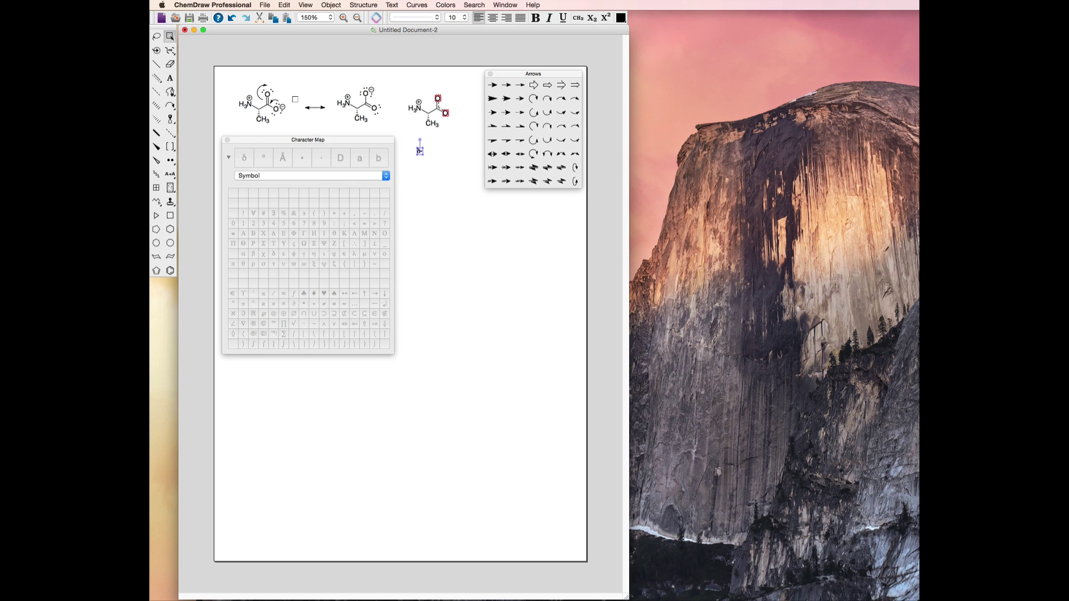
- Duplicate the δ− label, position copies by both oxygens, and close the Character Map
key(super+d)
drag(424, 157, 441, 100)
click(419, 150)
key(Delete)
click(447, 114)
click(227, 140)
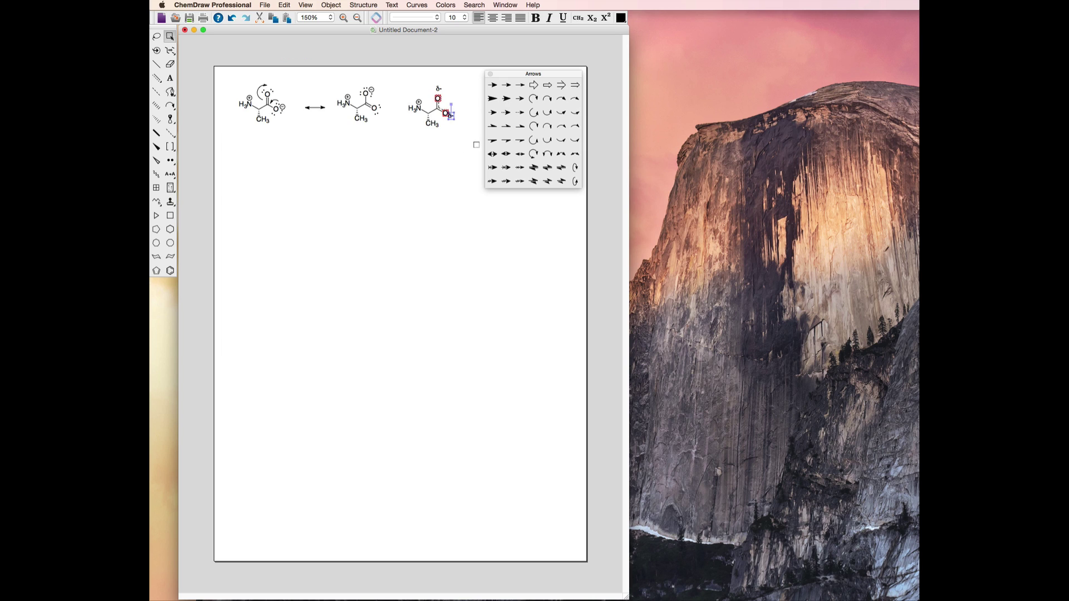
click(436, 170)
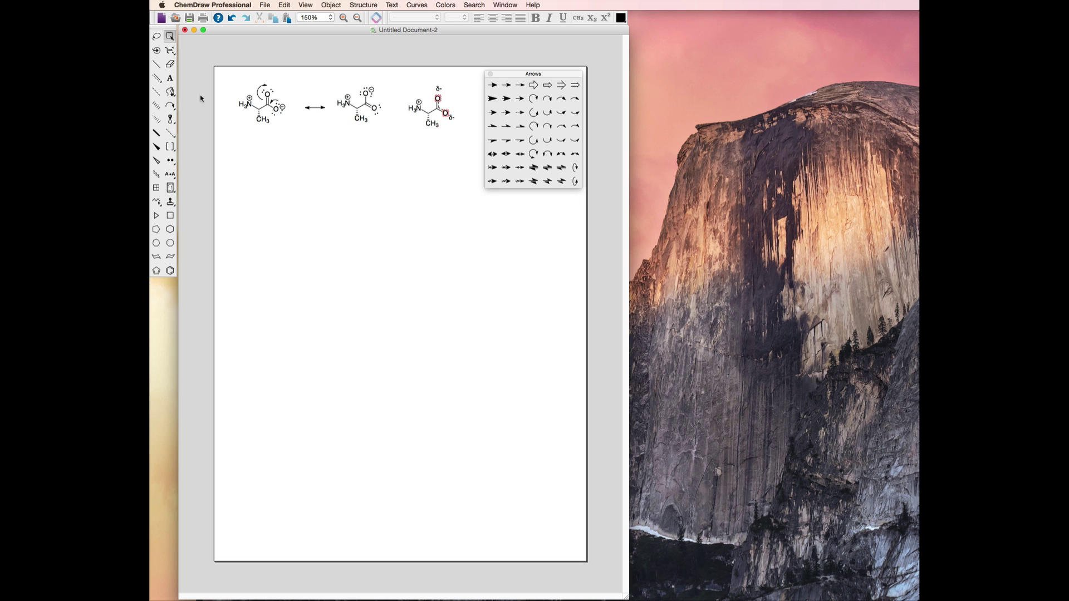
- Draw the acetic acid skeleton below the first form, labelling the top atom O and end atom OH
click(156, 64)
click(241, 182)
click(250, 176)
click(250, 176)
double_click(249, 166)
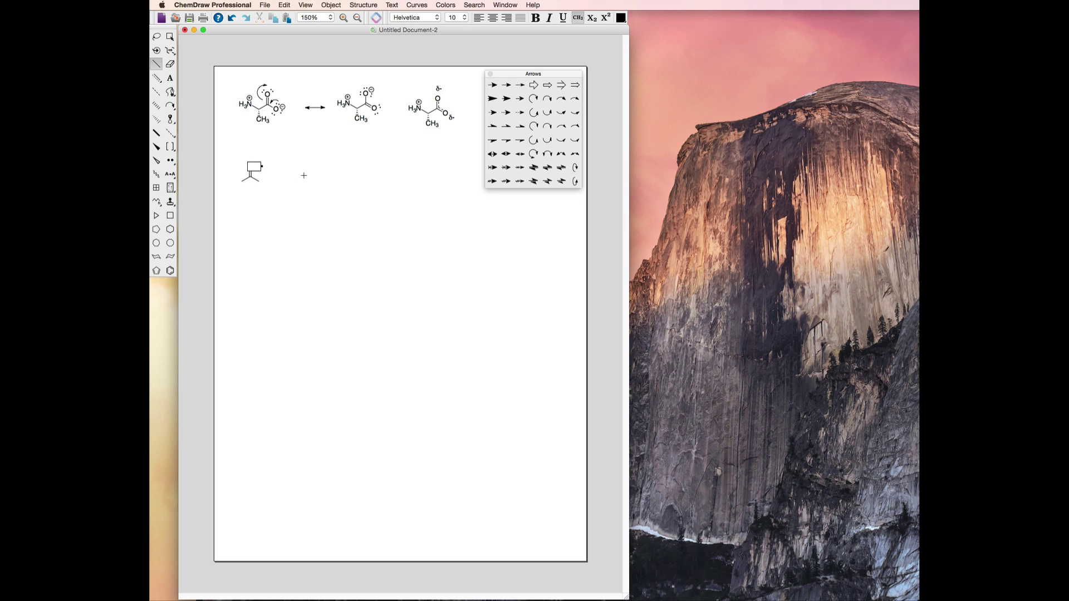
text(O)
key(Return)
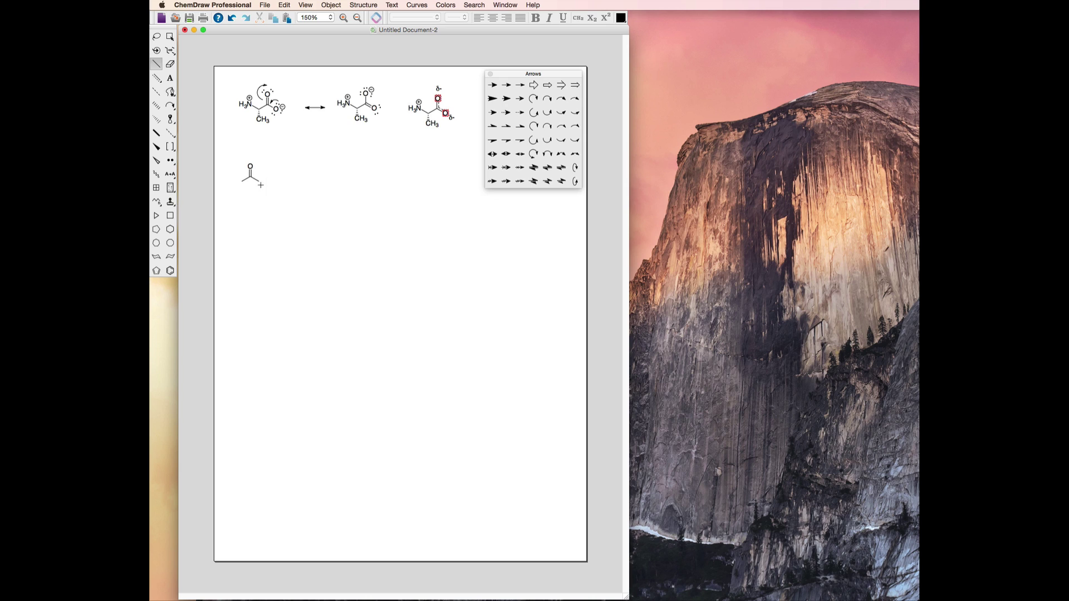
double_click(259, 181)
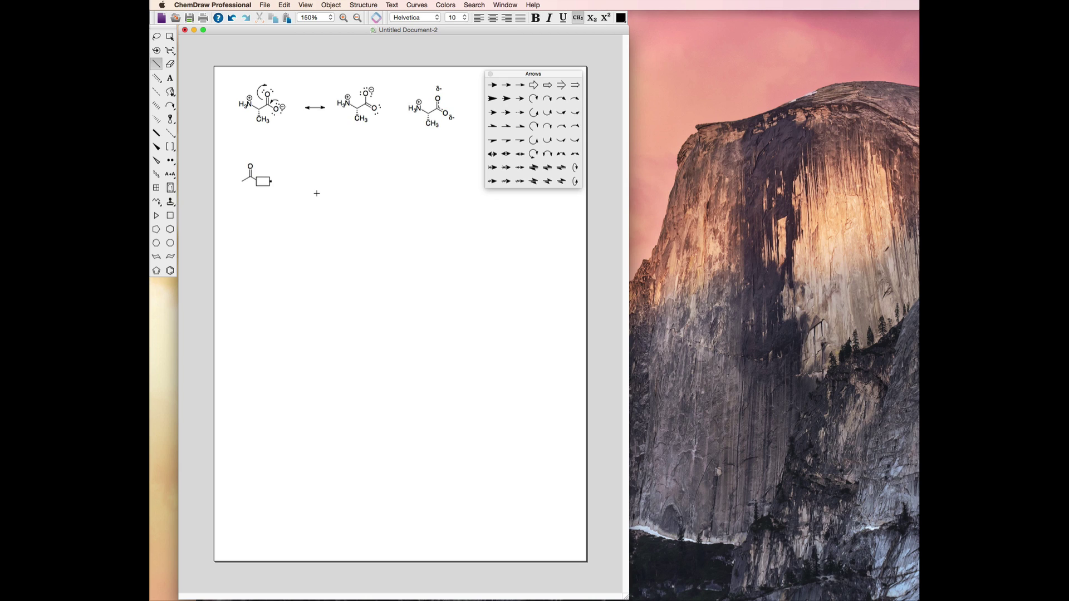
text(OH)
key(Return)
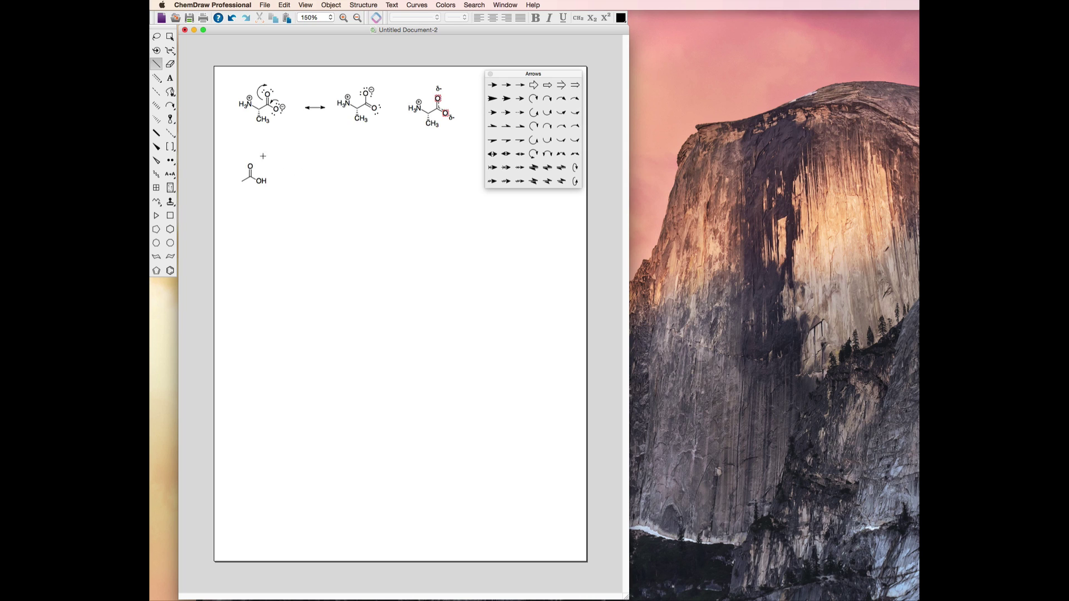
- Copy acetic acid to the right and give the copy's oxygen a negative charge
click(170, 35)
drag(237, 152, 348, 169)
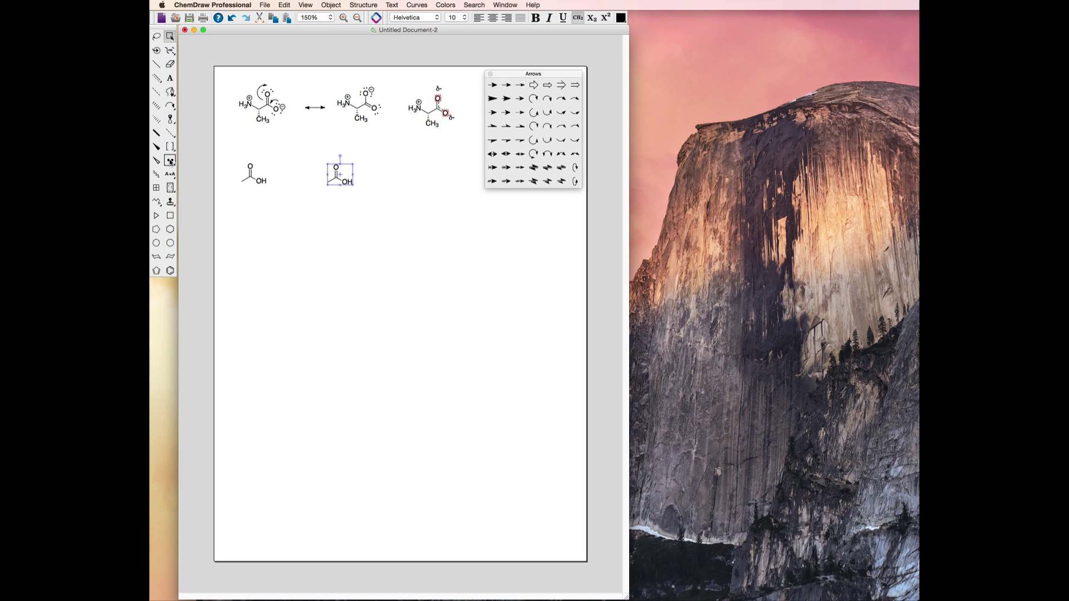
drag(170, 161, 184, 175)
click(345, 181)
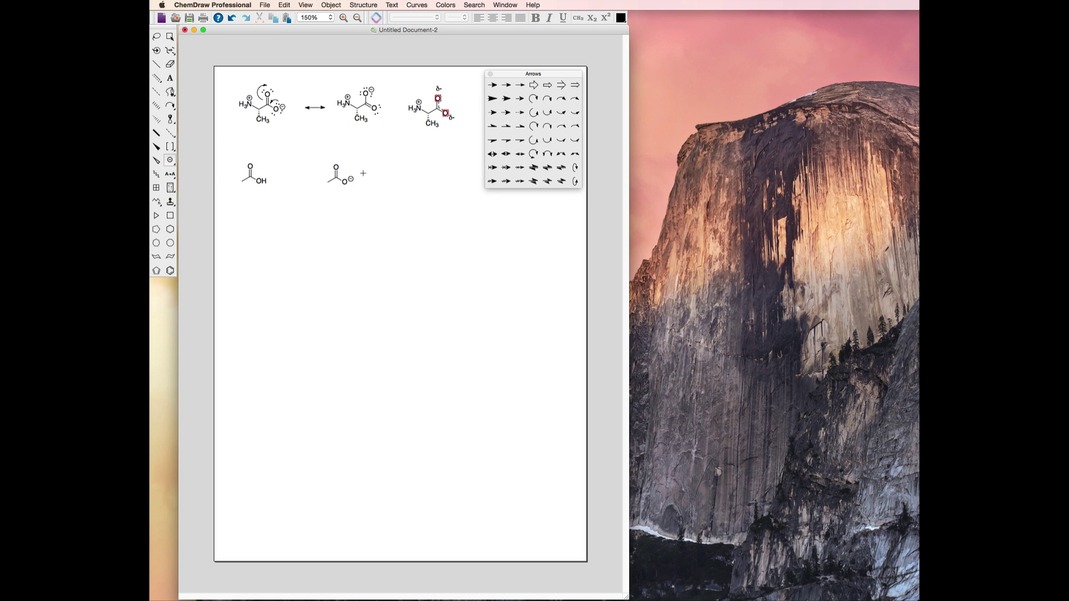
- Add text labels H3O+ beside the acetate and H2O beside acetic acid, starting a plus sign before H3O+
click(170, 77)
click(381, 177)
text(H3)
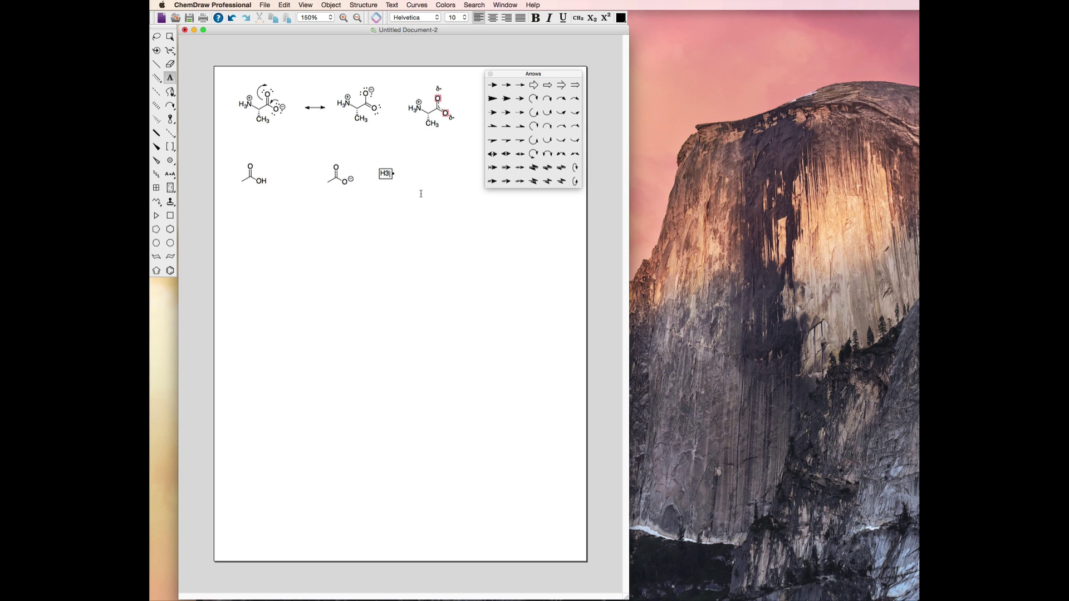
text(O+)
click(283, 178)
text(H2O)
click(363, 176)
- Finish the plus sign and place a vertically flipped small unbalanced equilibrium arrow under H2O
click(263, 213)
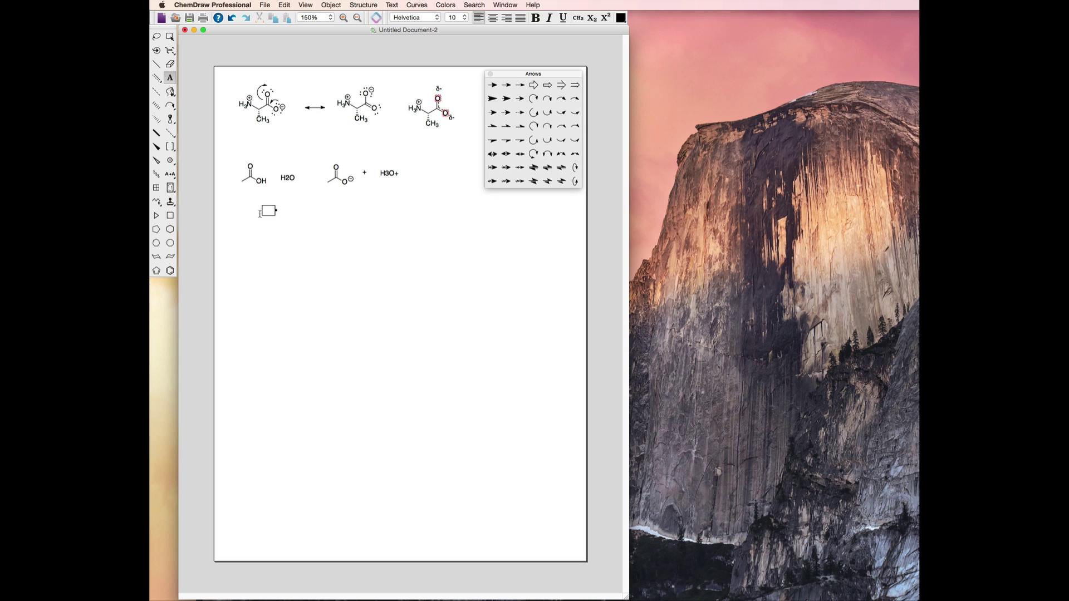
click(560, 185)
click(292, 193)
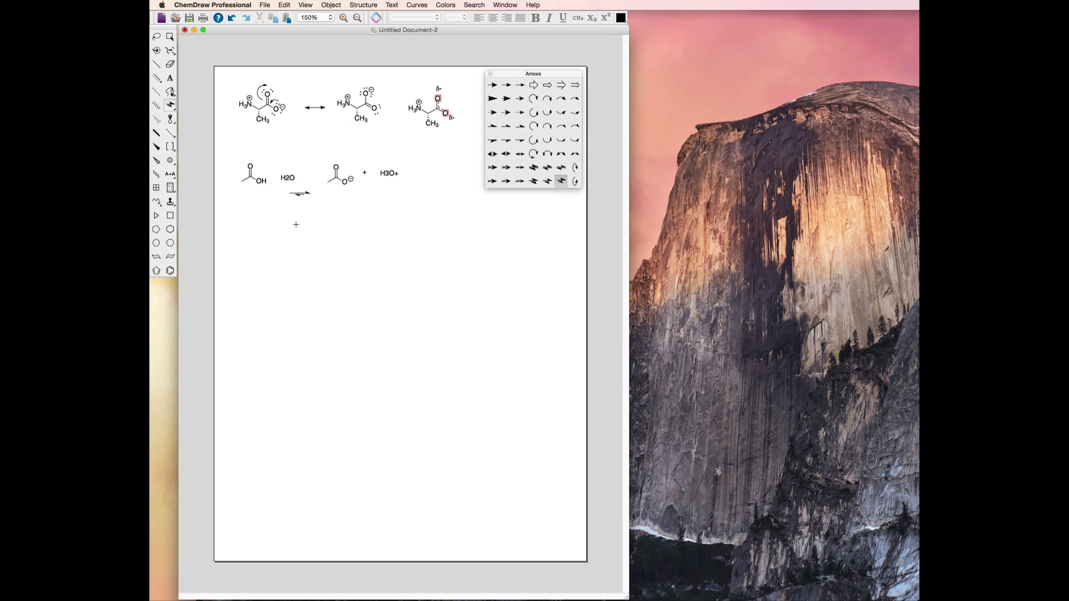
click(170, 37)
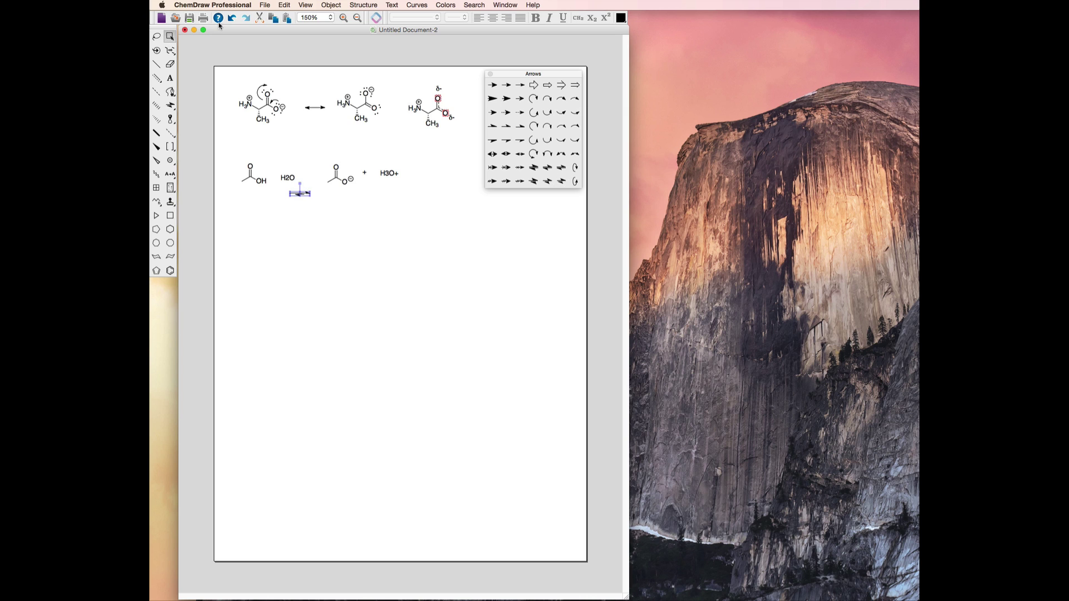
click(307, 5)
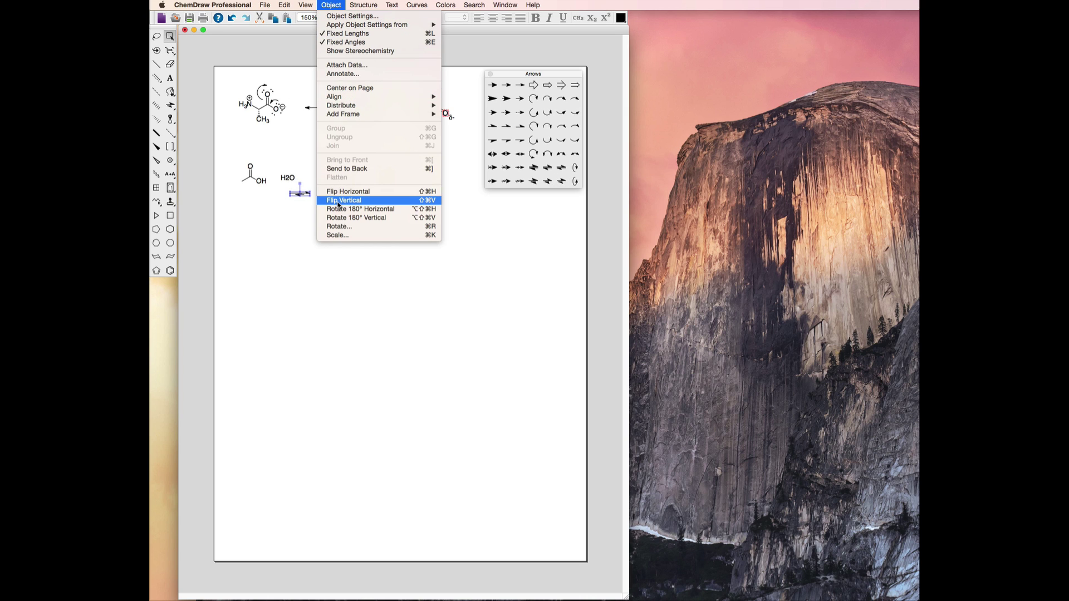
click(341, 199)
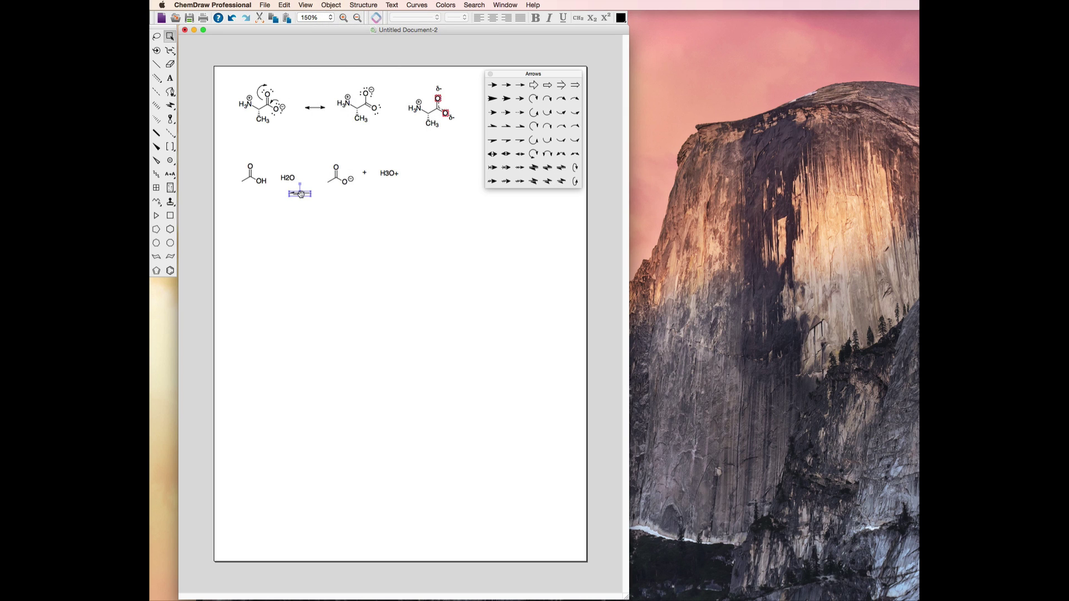
drag(302, 192, 289, 186)
- Format the H2O and H3O+ labels as chemical formulas
click(156, 35)
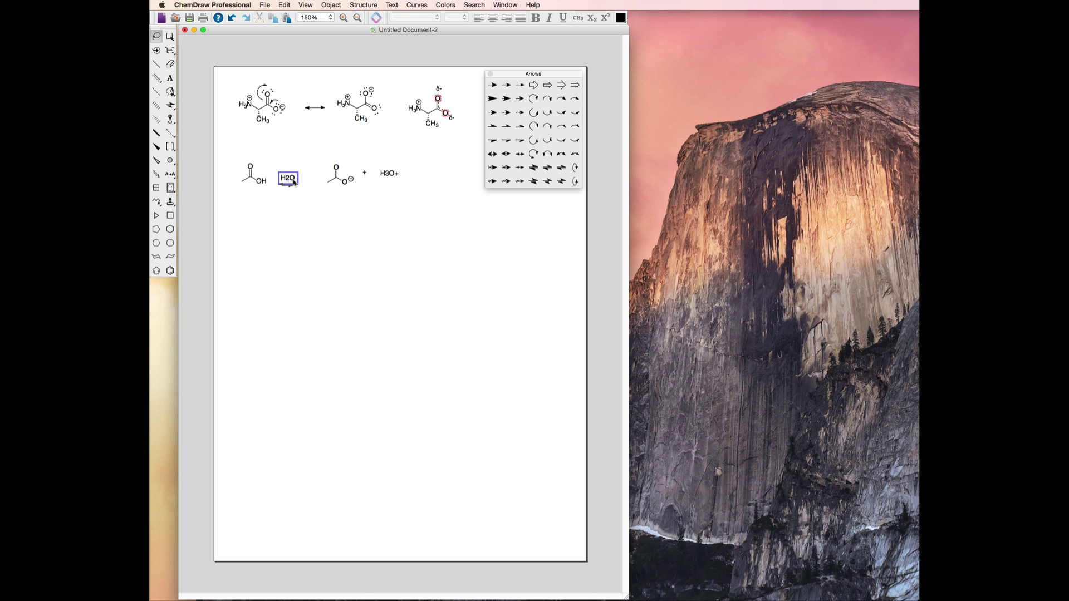
click(294, 182)
shift+click(390, 174)
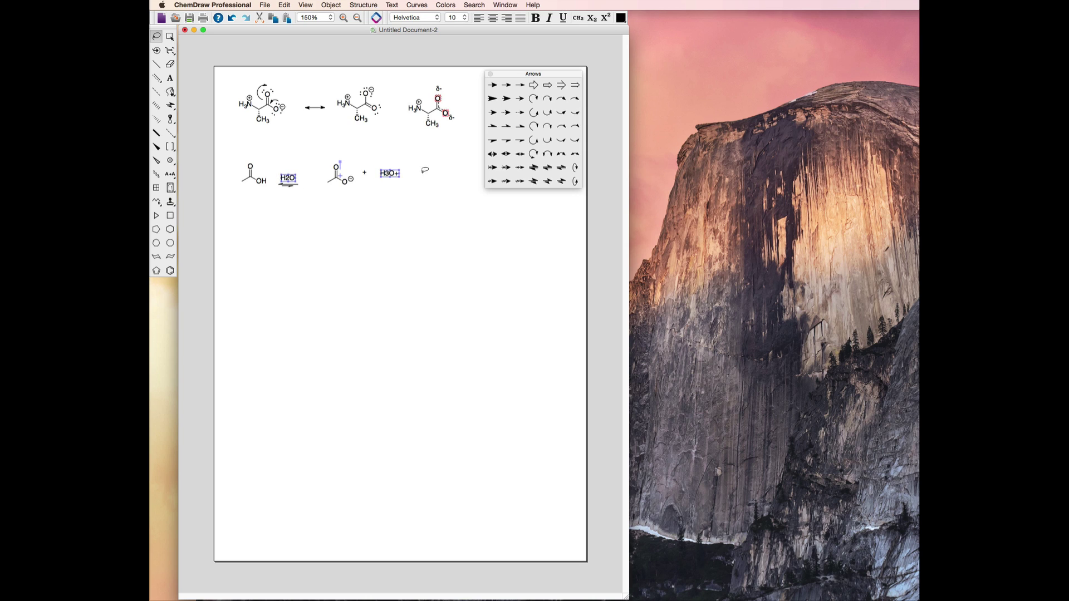
click(578, 18)
click(424, 206)
- Move H2O with its arrow up between the species and nudge H3O+ slightly up-left
click(170, 36)
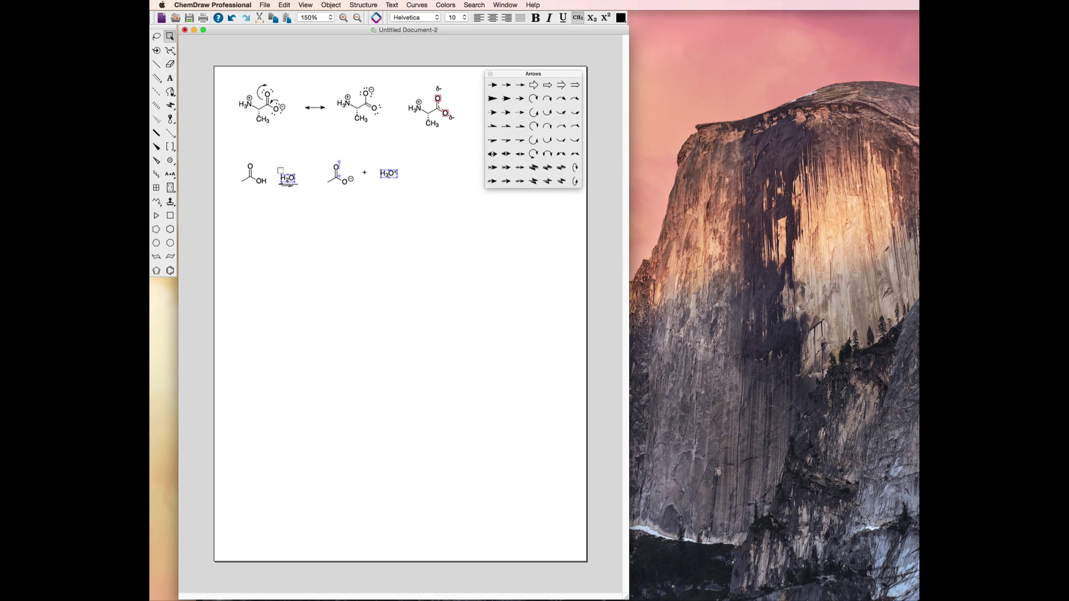
click(286, 184)
drag(285, 183, 295, 175)
click(389, 173)
drag(388, 173, 385, 172)
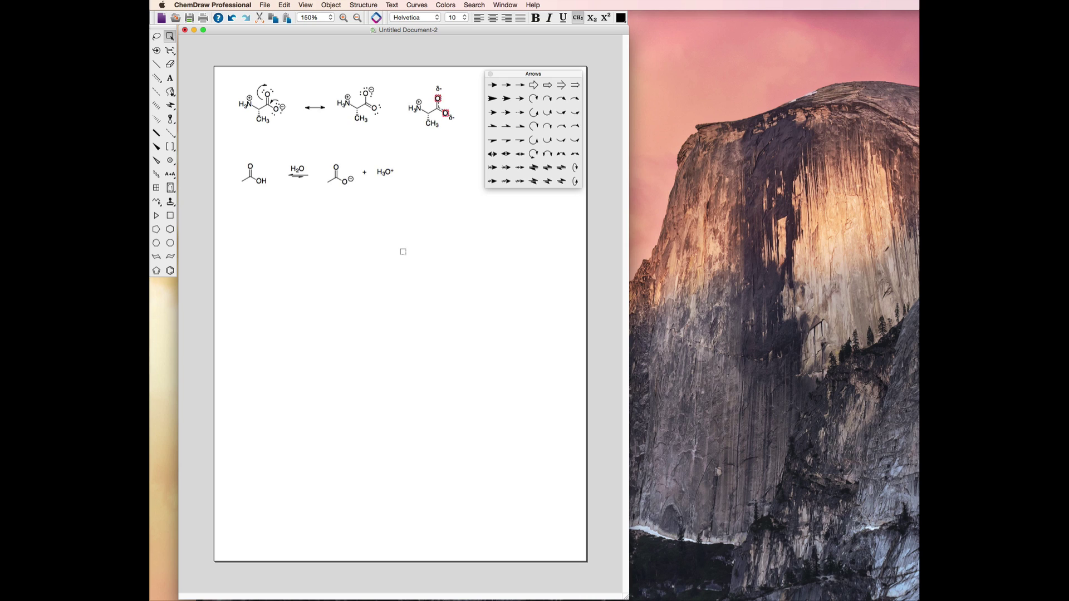
- Take a copy of the middle alanine resonance structure and erase its oxygens' lone pairs
click(401, 278)
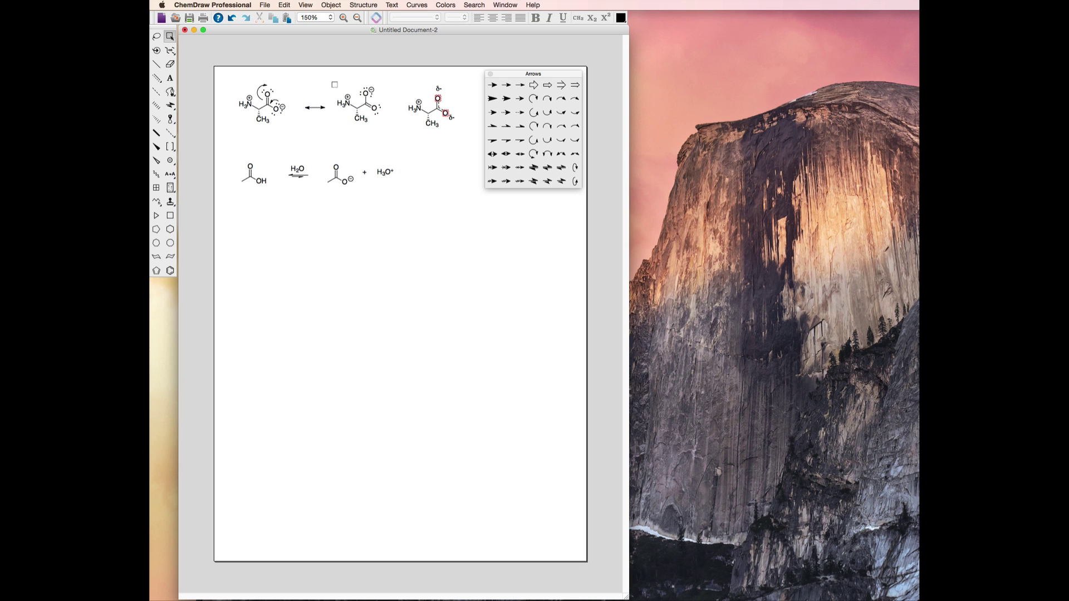
mouse_move(335, 85)
mouse_down()
mouse_move(384, 137)
mouse_move(365, 112)
mouse_move(307, 272)
mouse_move(281, 275)
mouse_move(275, 263)
mouse_up()
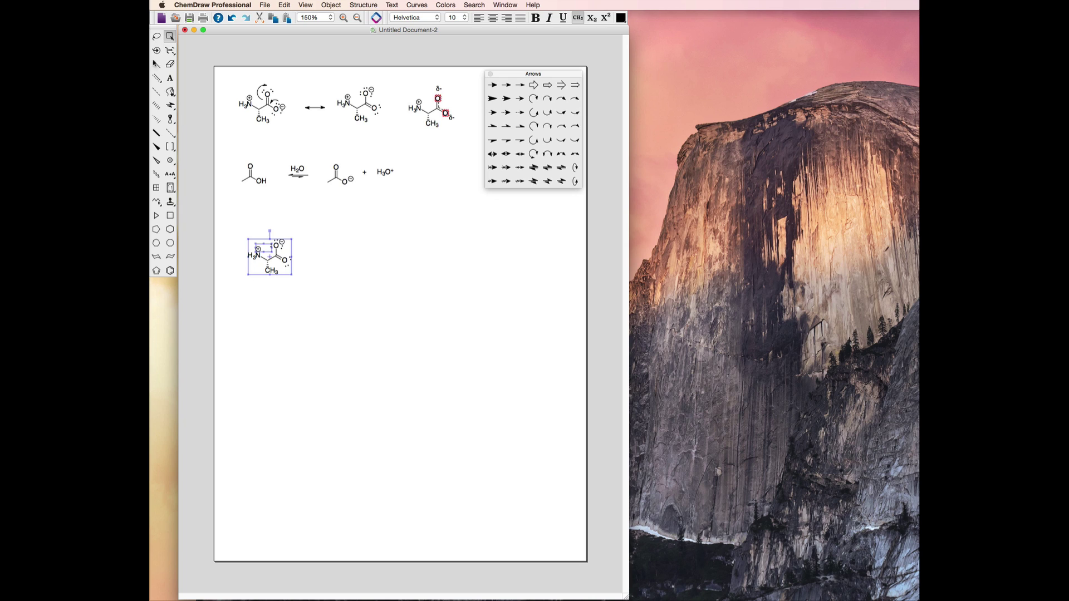
click(170, 63)
click(289, 260)
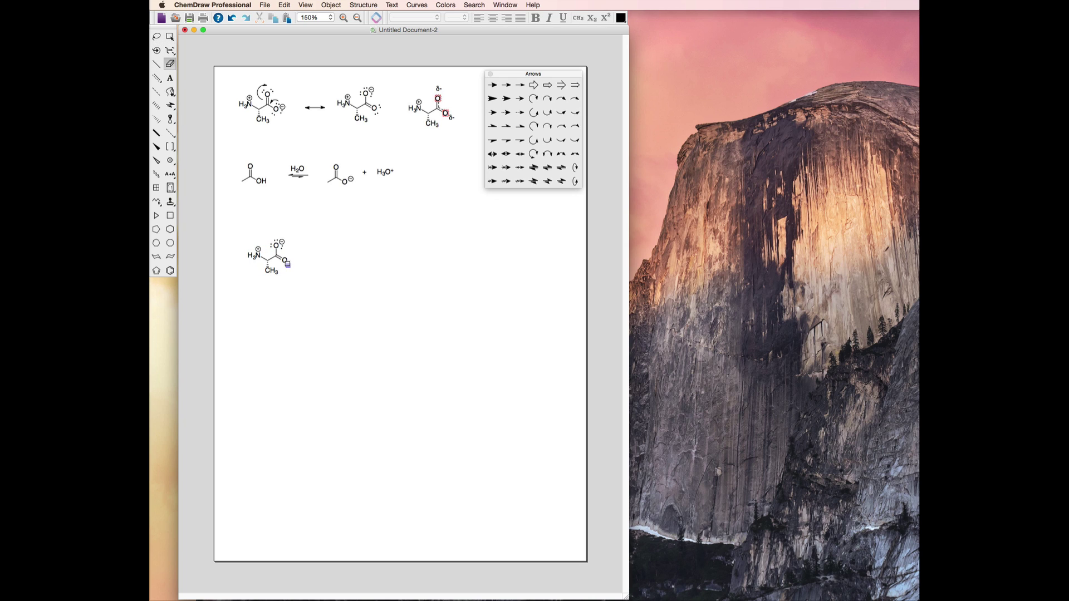
click(276, 240)
click(271, 244)
- Draw an oxygen with two bonds, giving it a positive charge and a lone pair
click(157, 63)
double_click(323, 252)
text(O)
click(323, 251)
click(323, 251)
drag(171, 160, 218, 164)
click(323, 250)
click(319, 241)
- Label both bond ends H to complete hydronium, then draw a curved arrow from O⁻ to its H
click(170, 77)
click(313, 251)
text(H)
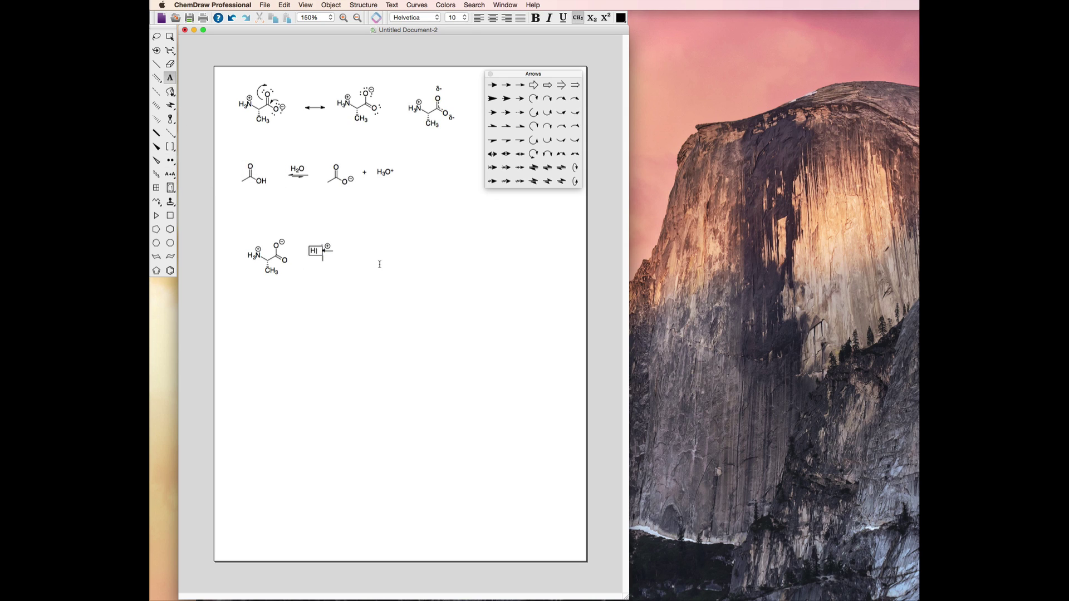
click(323, 260)
text(H)
key(Escape)
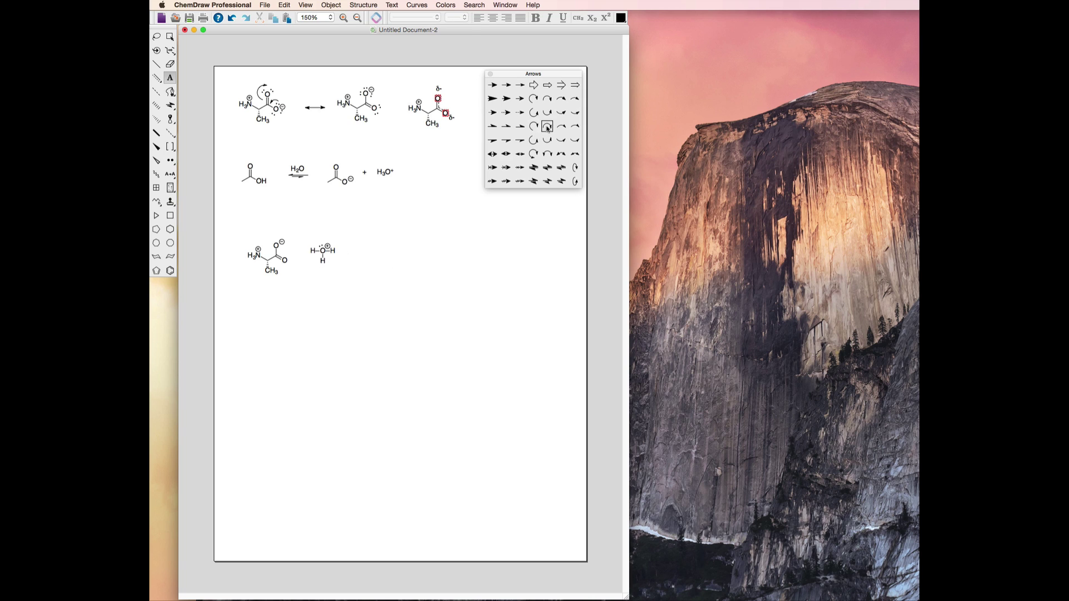
click(561, 99)
drag(283, 240, 311, 246)
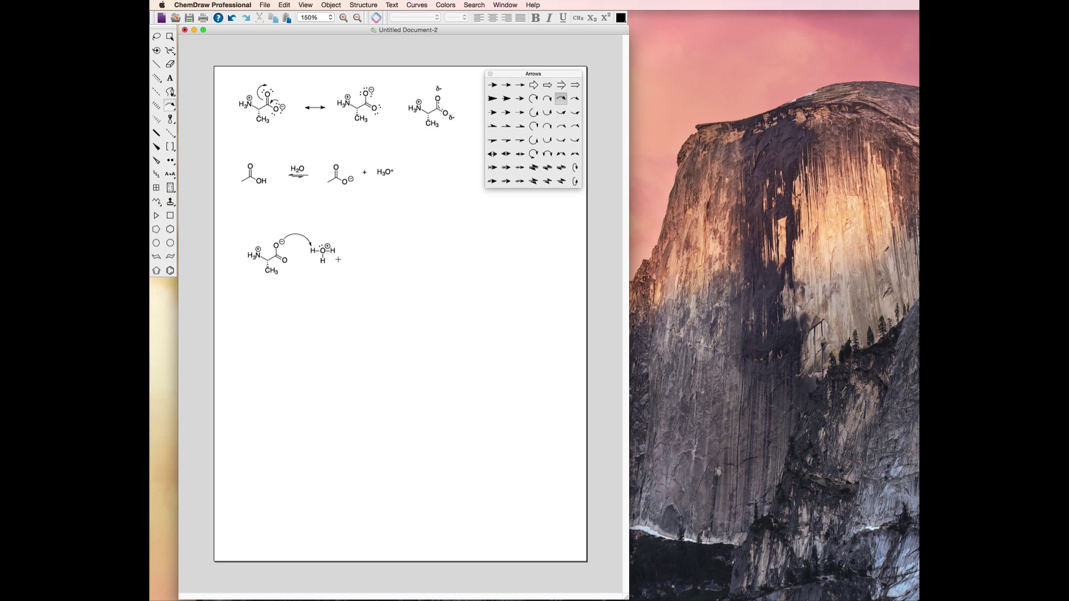
- Draw a plain reaction arrow to the right of the hydronium ion
click(548, 112)
click(169, 36)
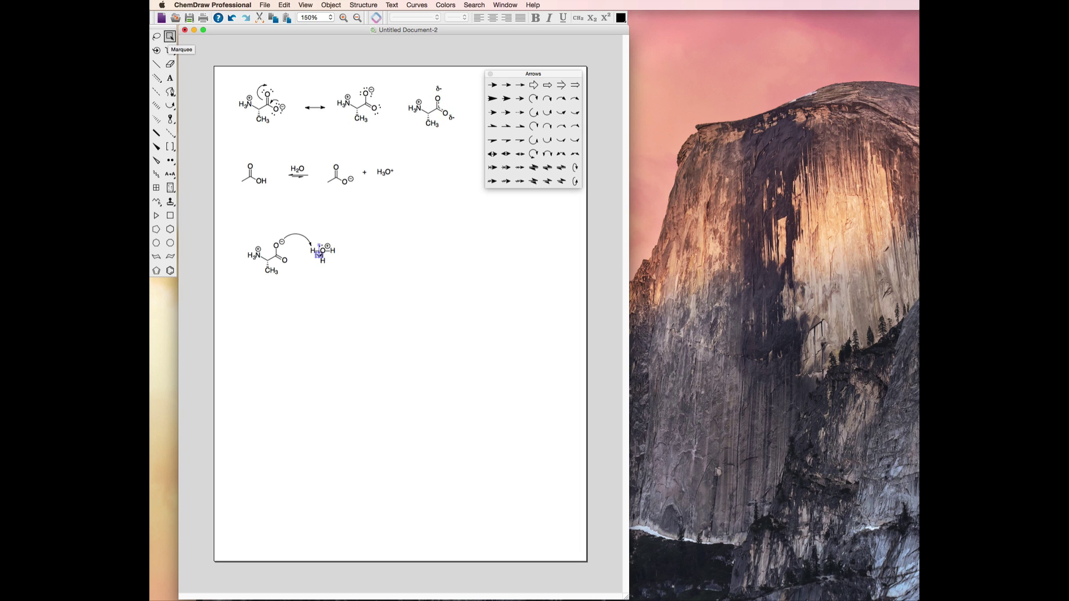
click(449, 384)
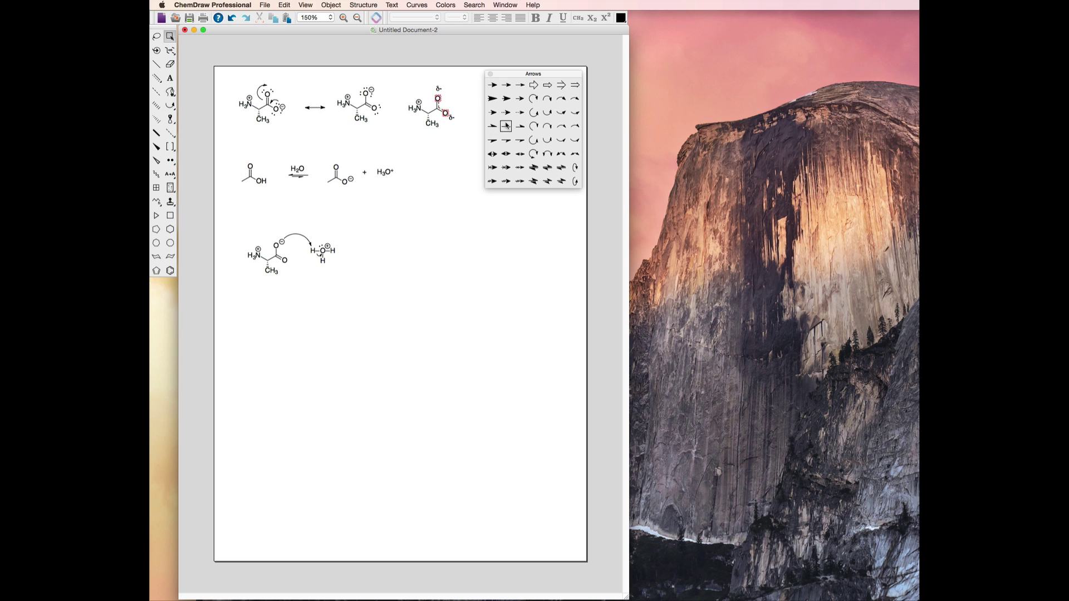
click(520, 84)
drag(355, 255, 376, 254)
- Copy the alanine carboxylate after the arrow and erase the product's negative charge
click(170, 36)
mouse_move(230, 222)
mouse_down()
mouse_move(291, 303)
mouse_move(425, 267)
mouse_up()
key(super+c)
key(super+v)
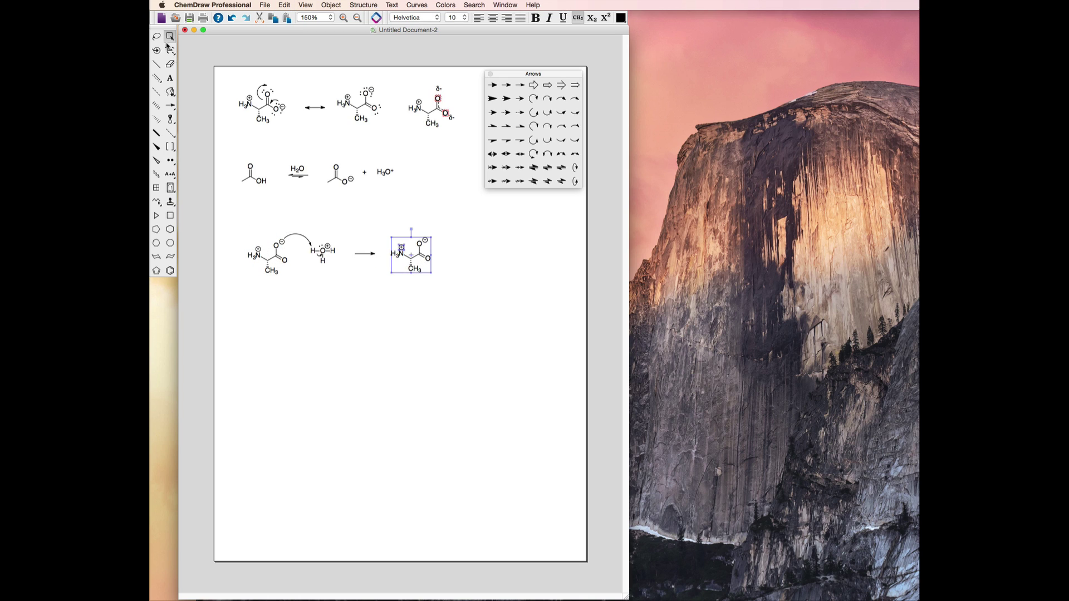
click(170, 64)
click(425, 240)
click(170, 78)
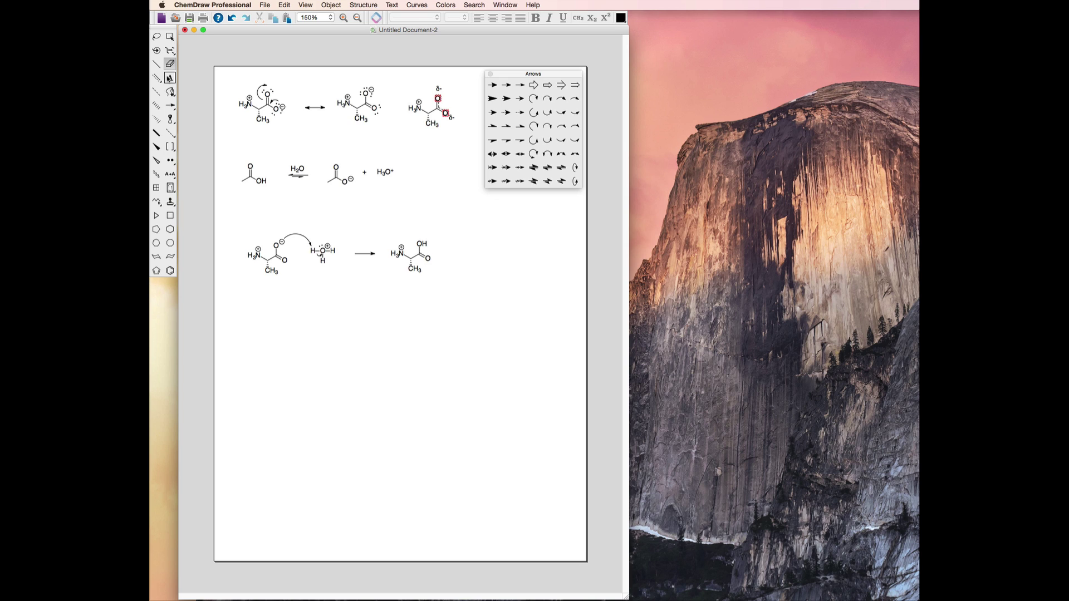
- Add an H2O label right of the product, formatted as a chemical formula
click(457, 254)
text(H2)
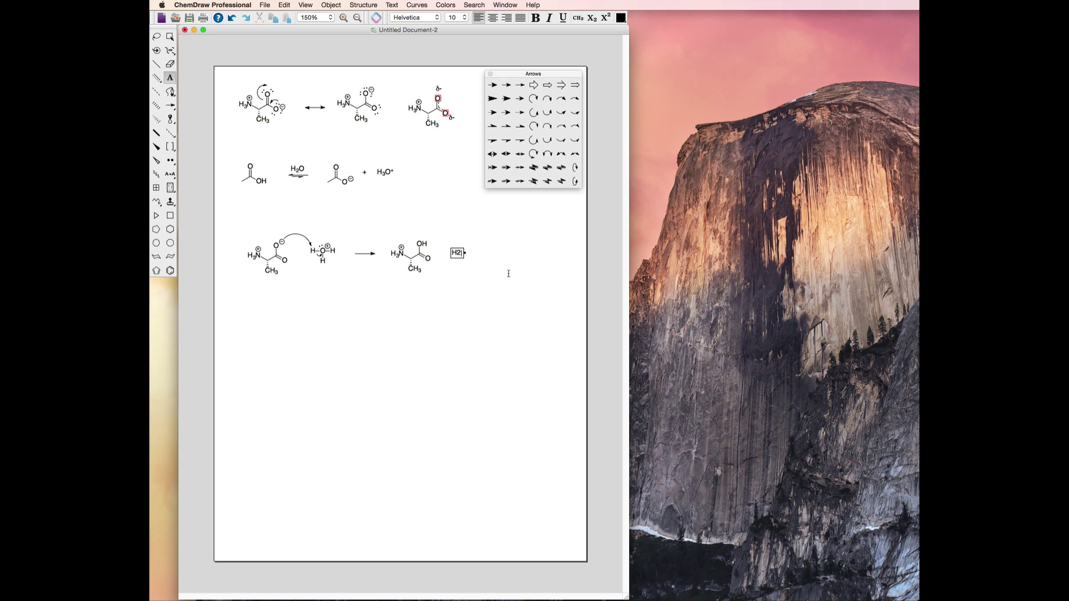
text(O)
key(super+a)
click(579, 19)
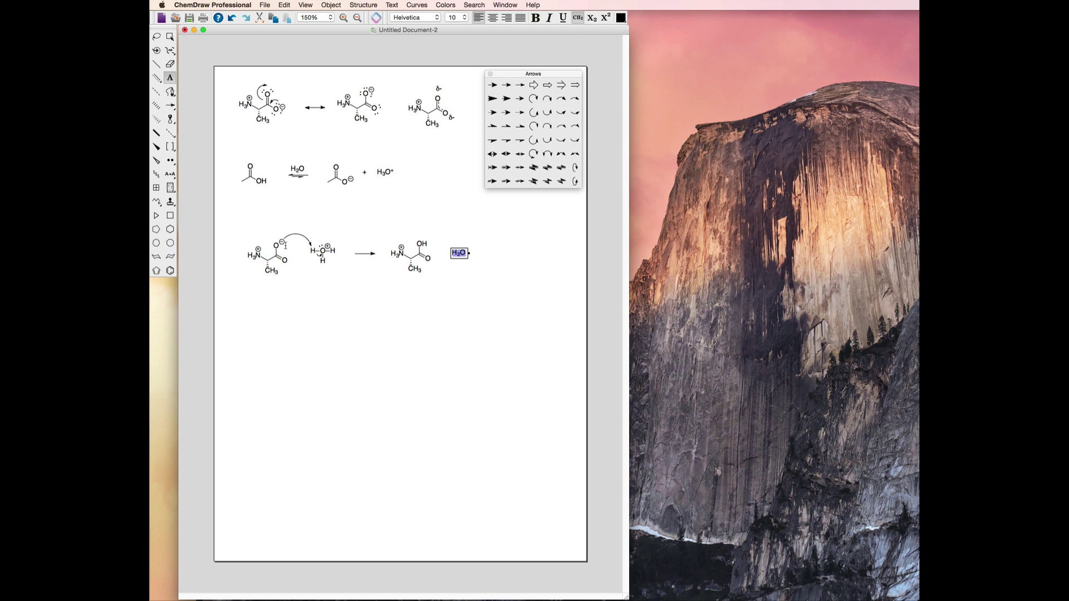
- Flatten the arc of the curved mechanism arrow
click(170, 36)
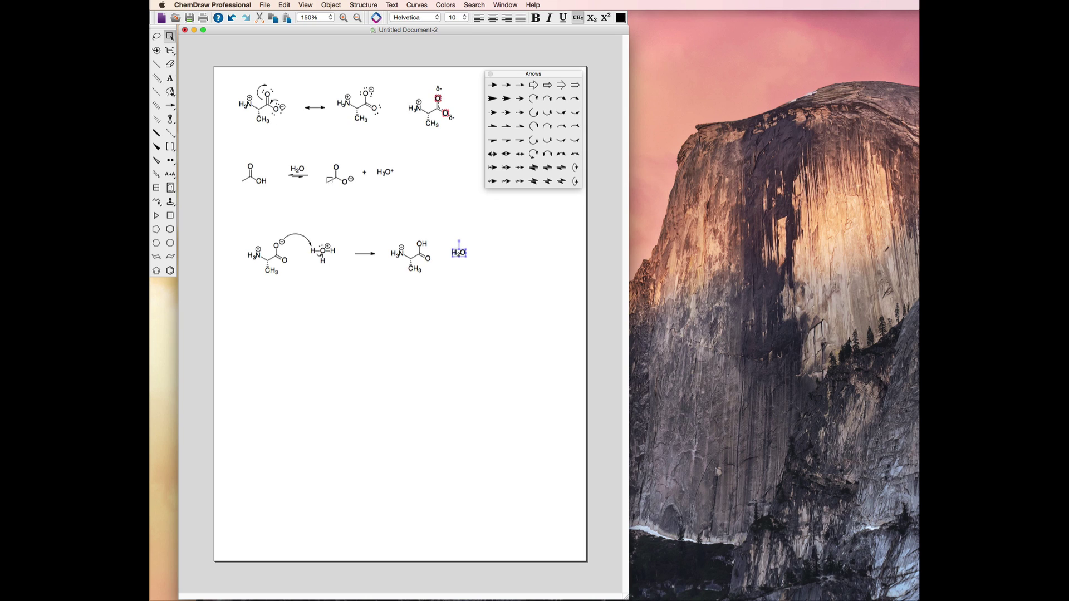
click(305, 235)
drag(298, 233, 297, 229)
click(384, 415)
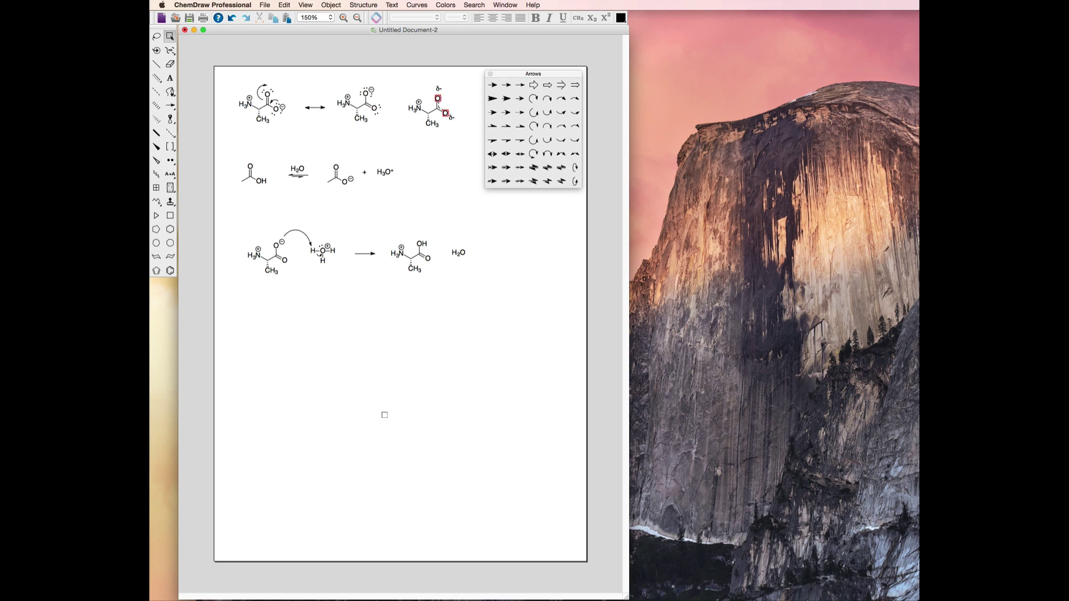